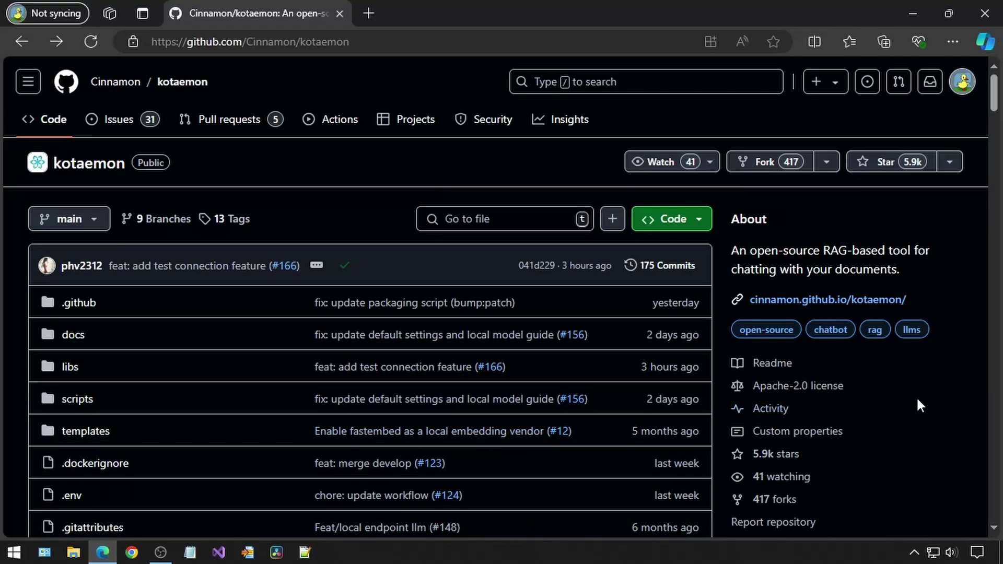
Scroll down the kotaemon GitHub page and open the User Guide documentation
scroll(917, 400, "down", 5)
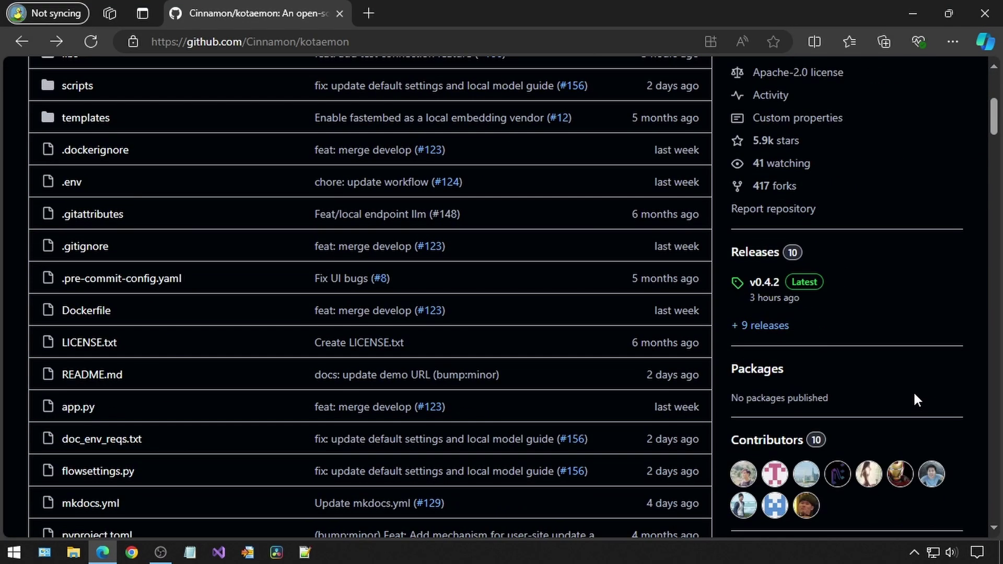
scroll(914, 395, "down", 12)
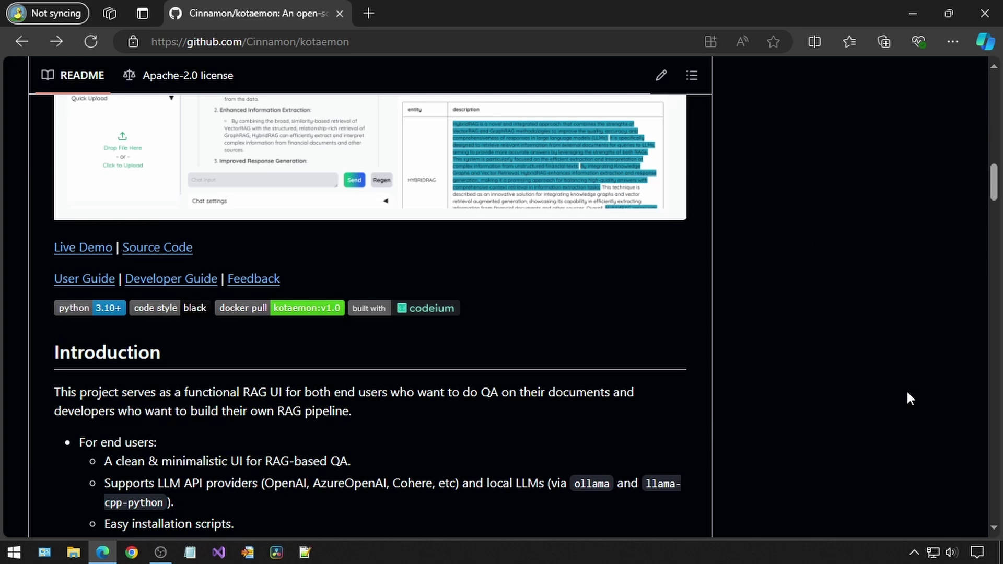
scroll(905, 392, "down", 10)
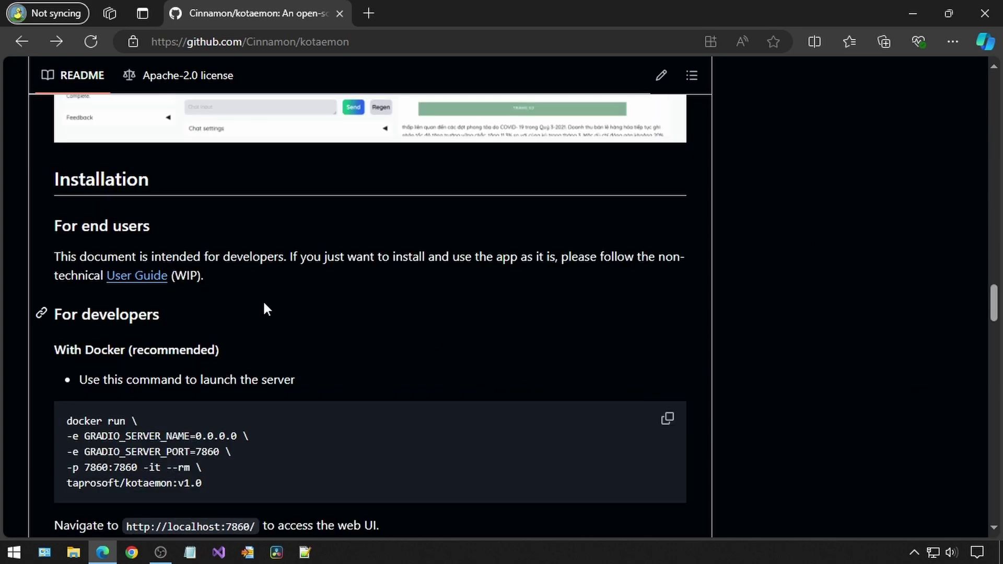
left_click(126, 276)
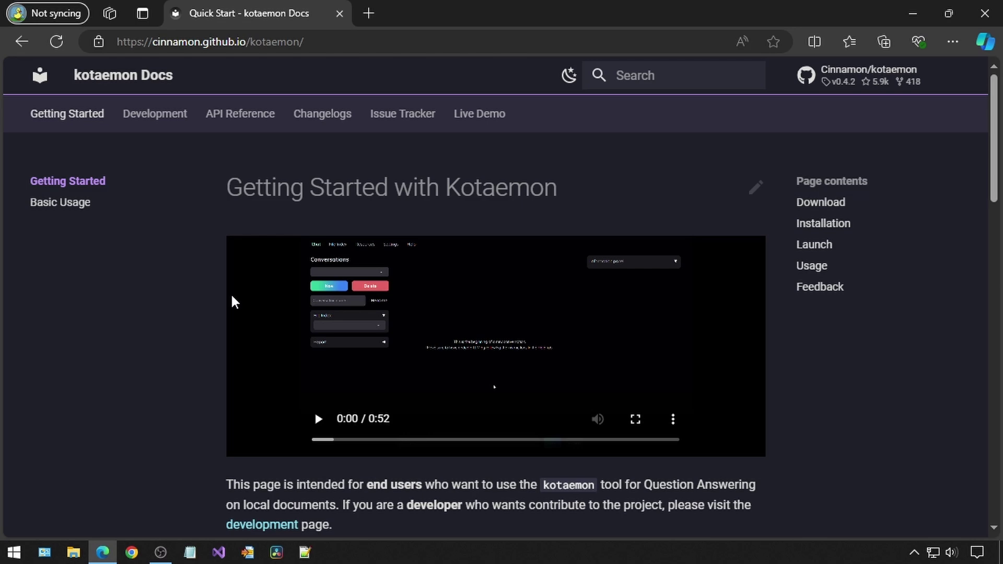
Open the latest v0.4.2 release in a new tab and scroll to its Assets
scroll(767, 380, "down", 3)
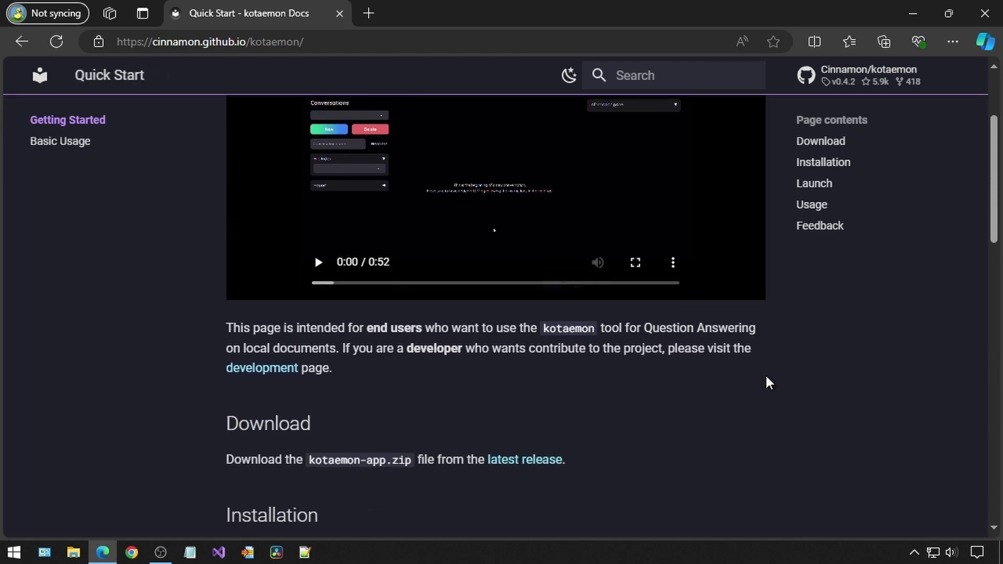
scroll(375, 382, "down", 2)
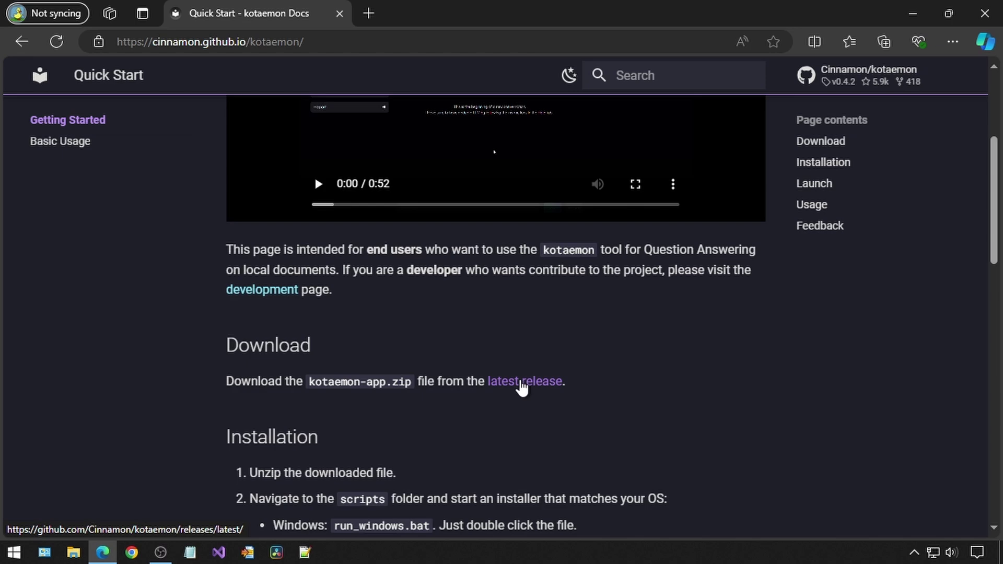
right_click(522, 383)
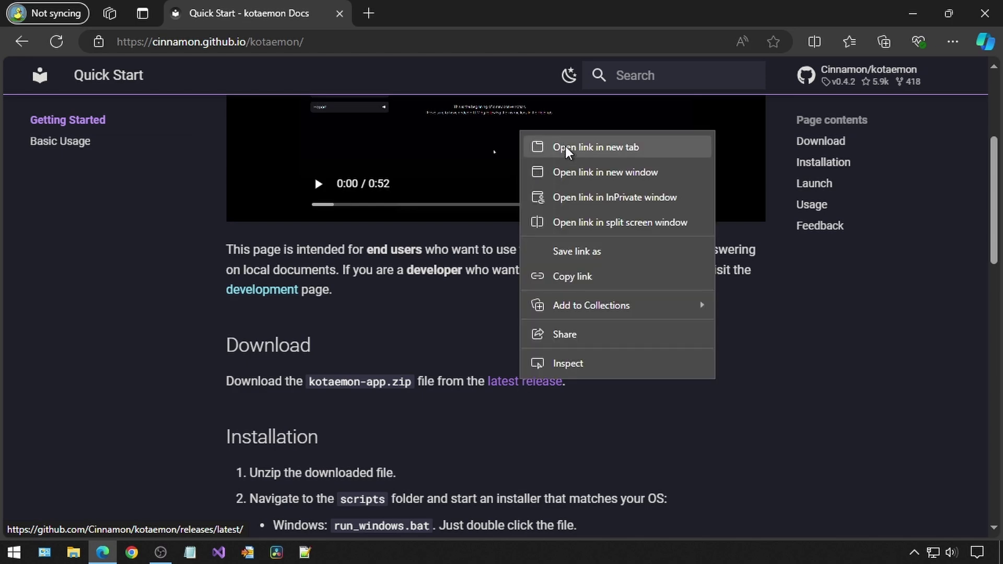
left_click(538, 147)
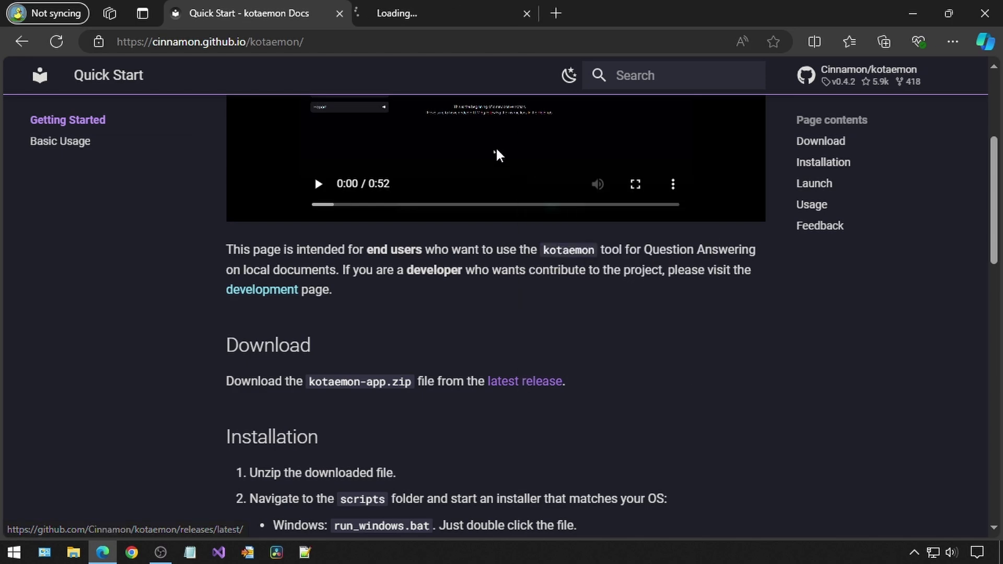
left_click(417, 13)
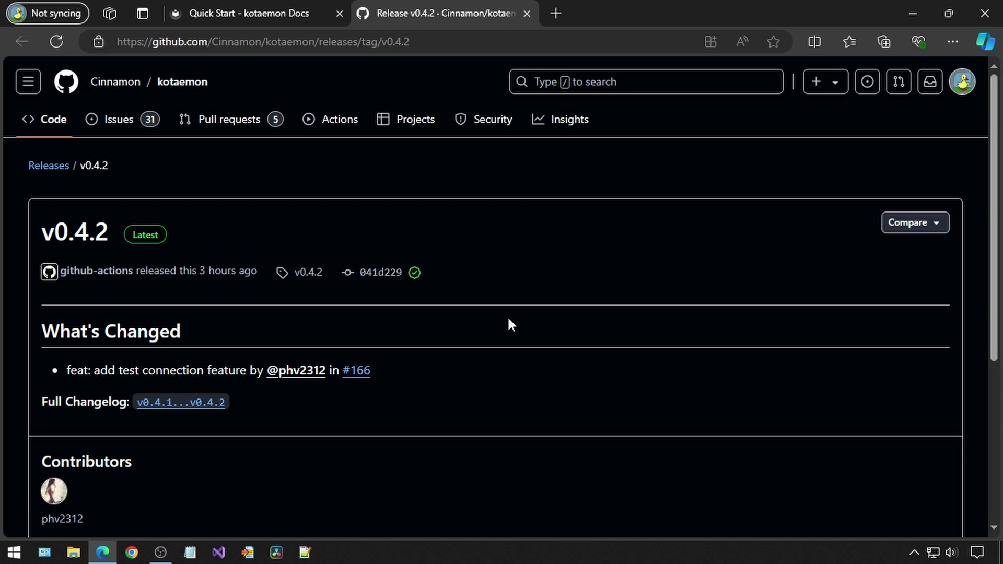
scroll(488, 296, "down", 3)
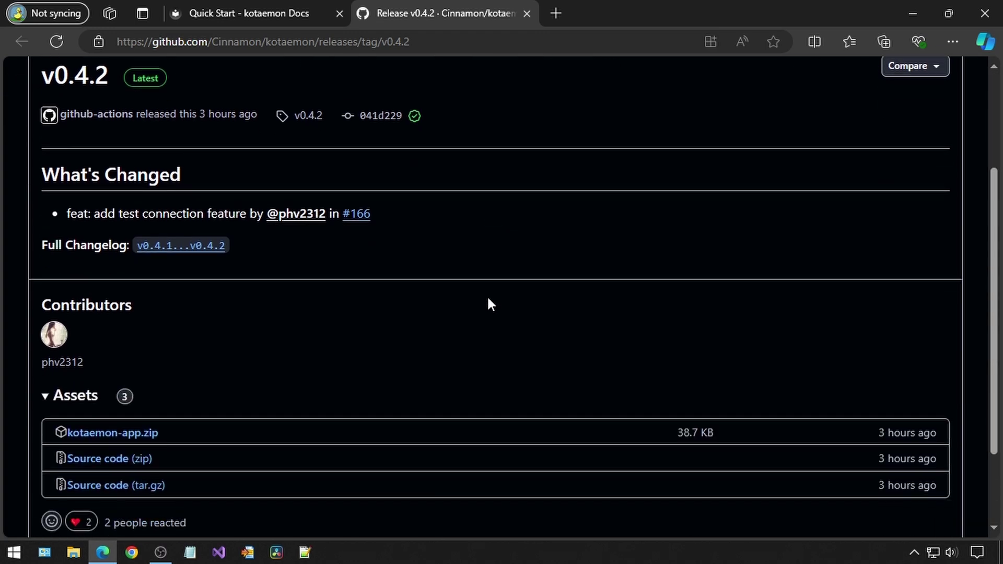
Download kotaemon-app.zip and extract it into Downloads with 7-Zip Extract Here
left_click(121, 439)
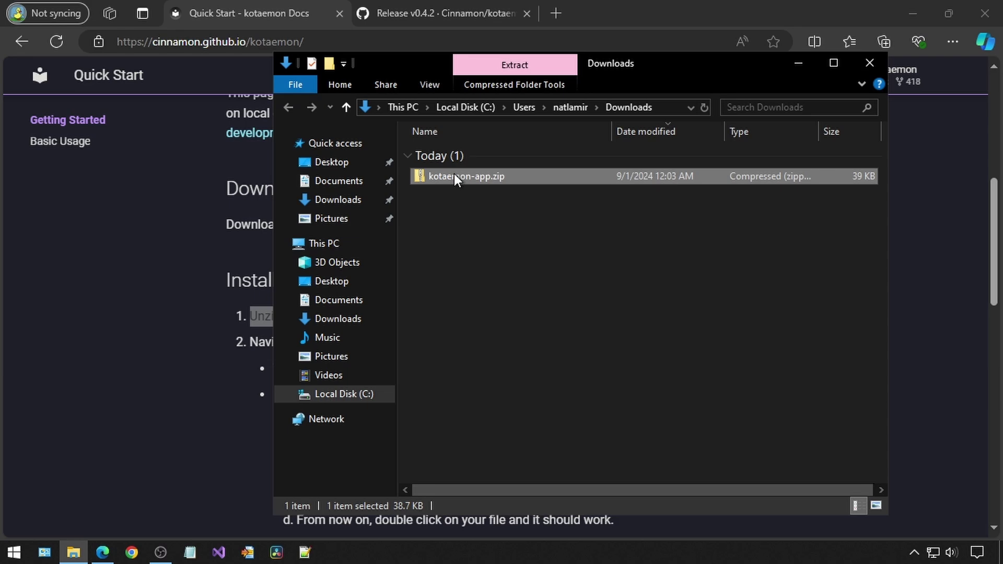
right_click(453, 177)
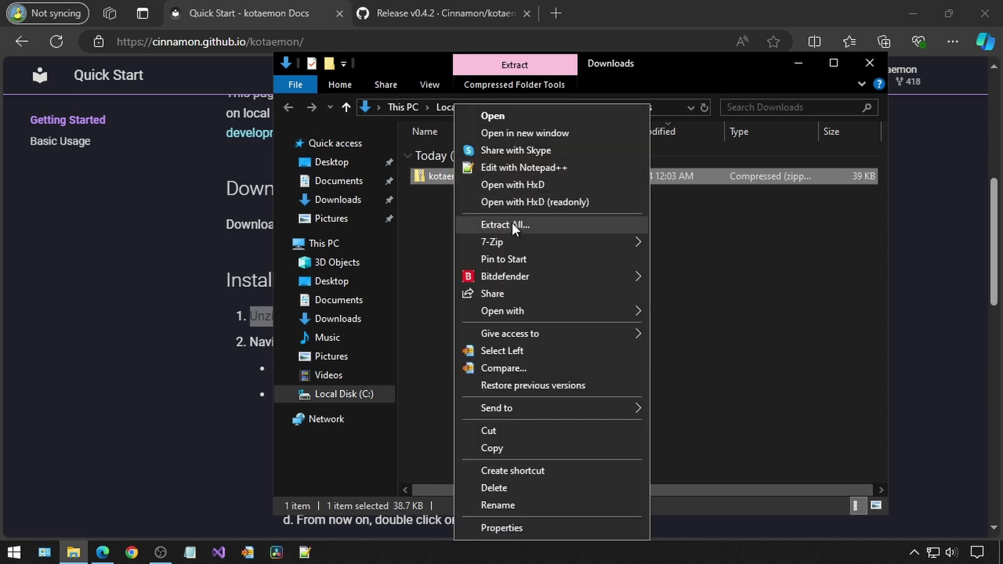
mouse_move(506, 237)
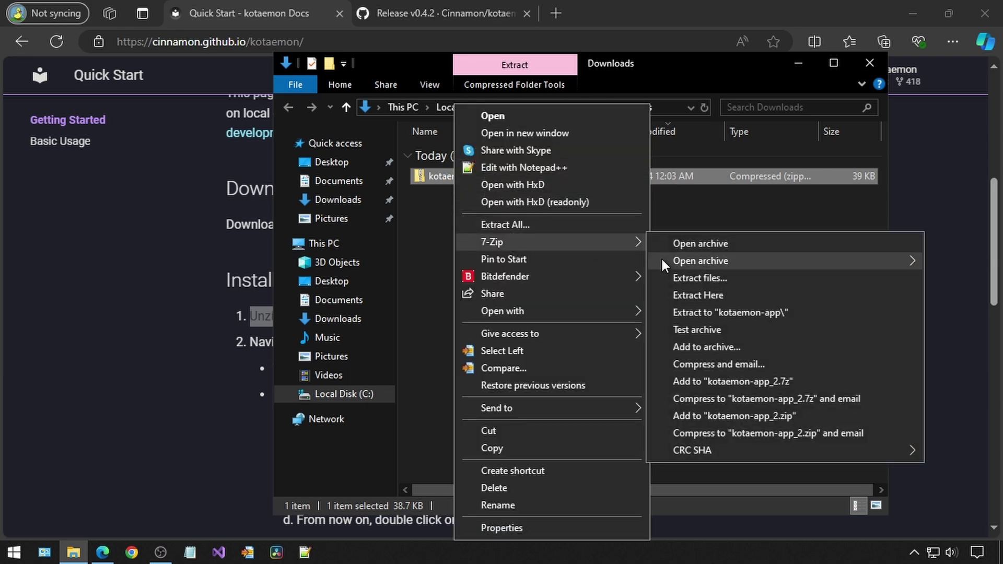
left_click(697, 294)
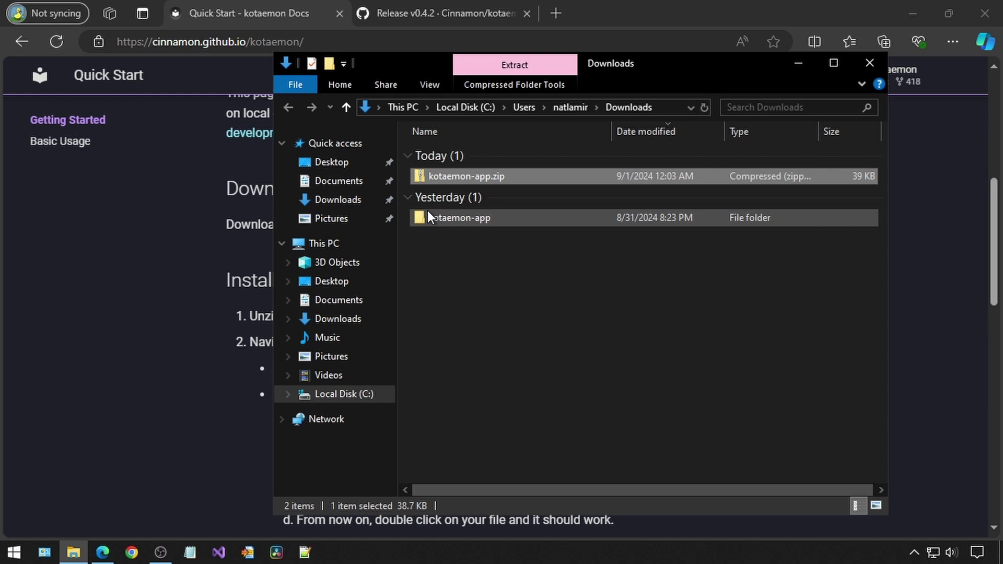
Run run_windows.bat from the kotaemon-app\scripts folder
double_click(431, 217)
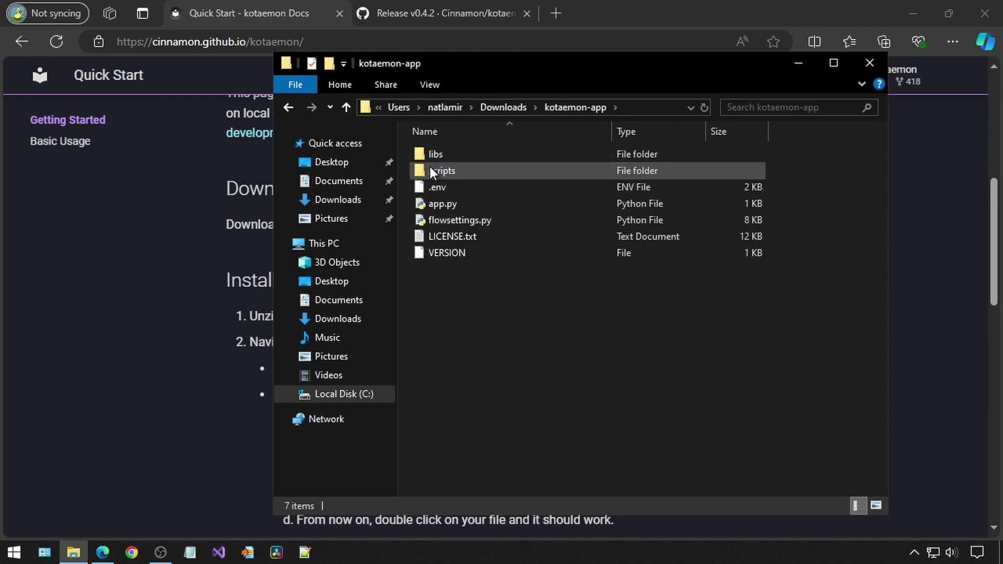
double_click(430, 171)
left_click(419, 203)
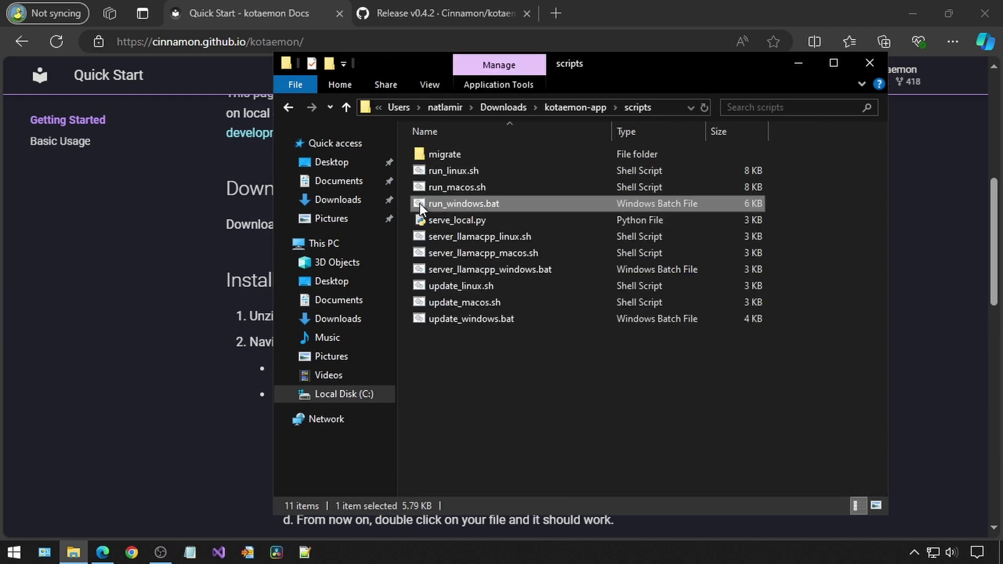
double_click(419, 203)
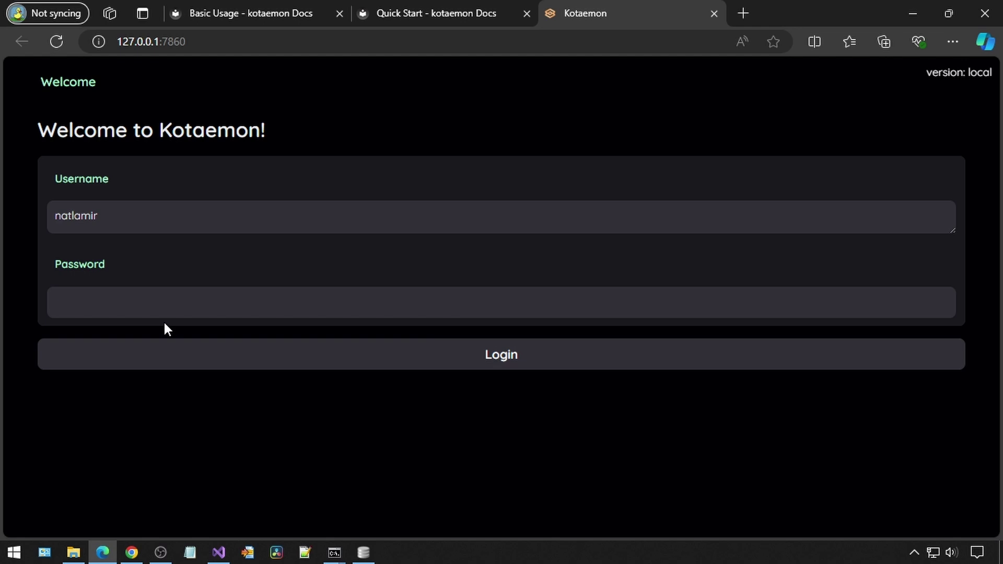
Log in with 'admin' as both username and password, then dismiss the save-password popup
double_click(135, 231)
type("admin")
left_click_drag(101, 219, 54, 214)
right_click(75, 215)
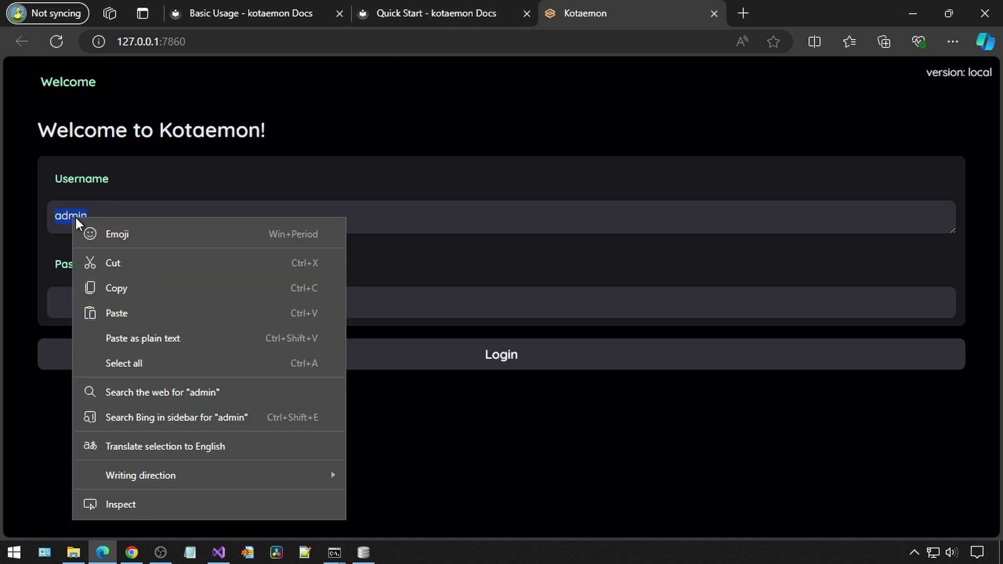
left_click(128, 290)
right_click(126, 301)
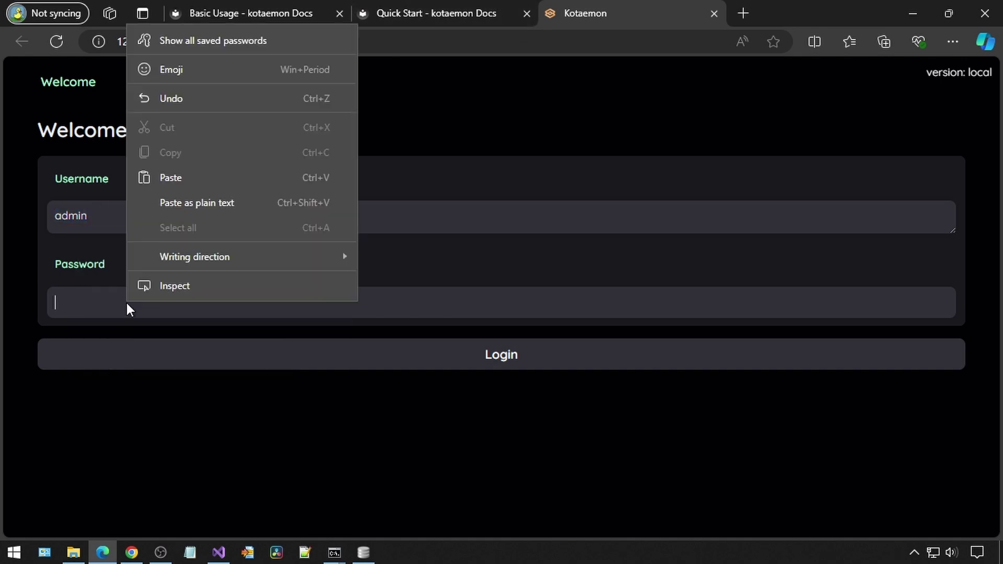
left_click(161, 174)
left_click(290, 361)
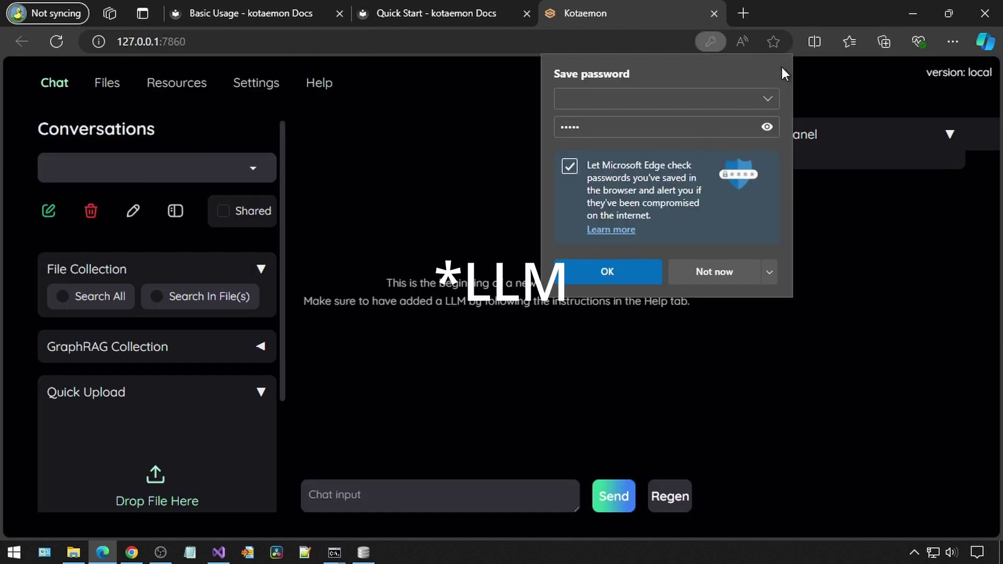
left_click(780, 66)
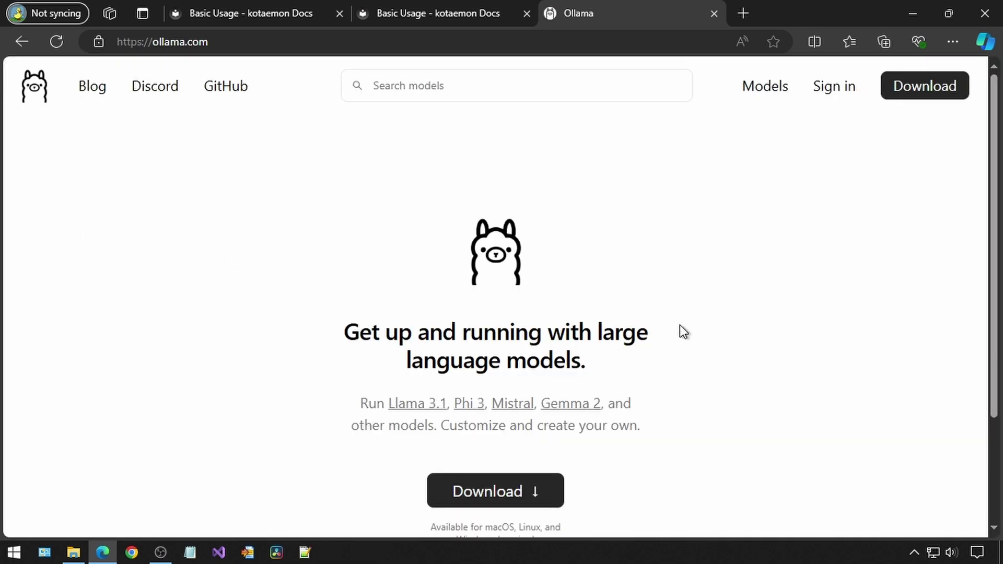
Download OllamaSetup.exe for Windows from ollama.com and start the Ollama 0.3.9 install
left_click(537, 475)
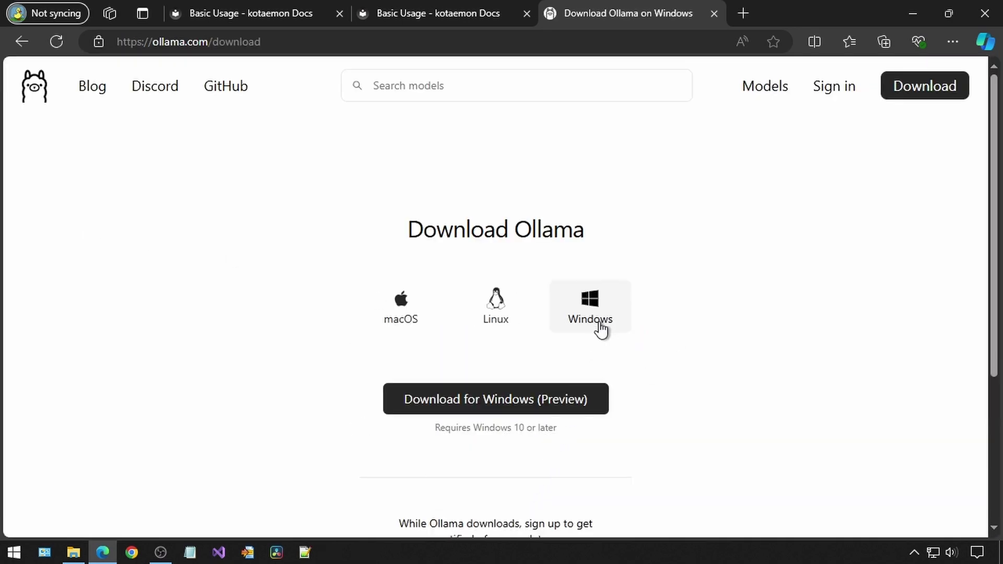
left_click(531, 402)
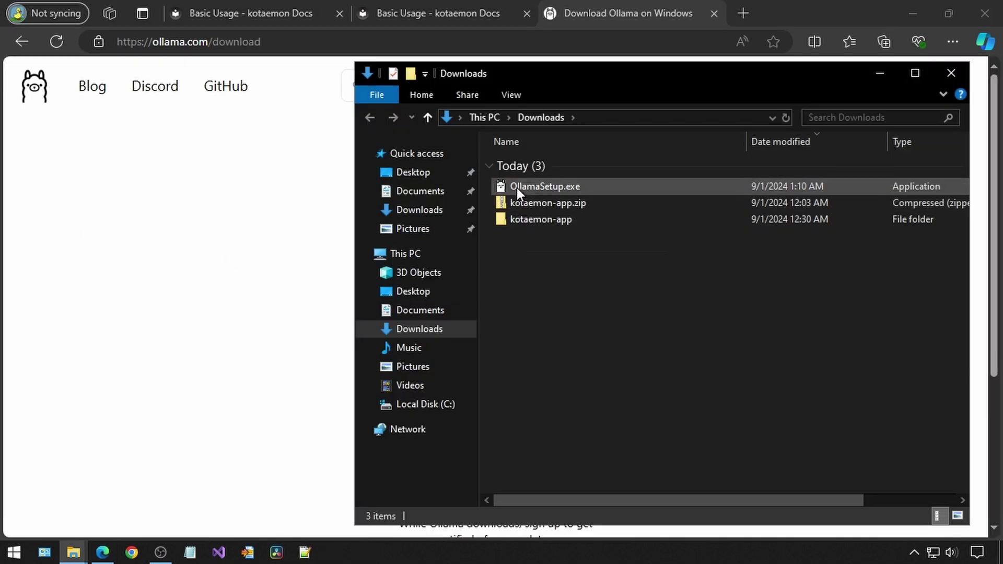
double_click(516, 187)
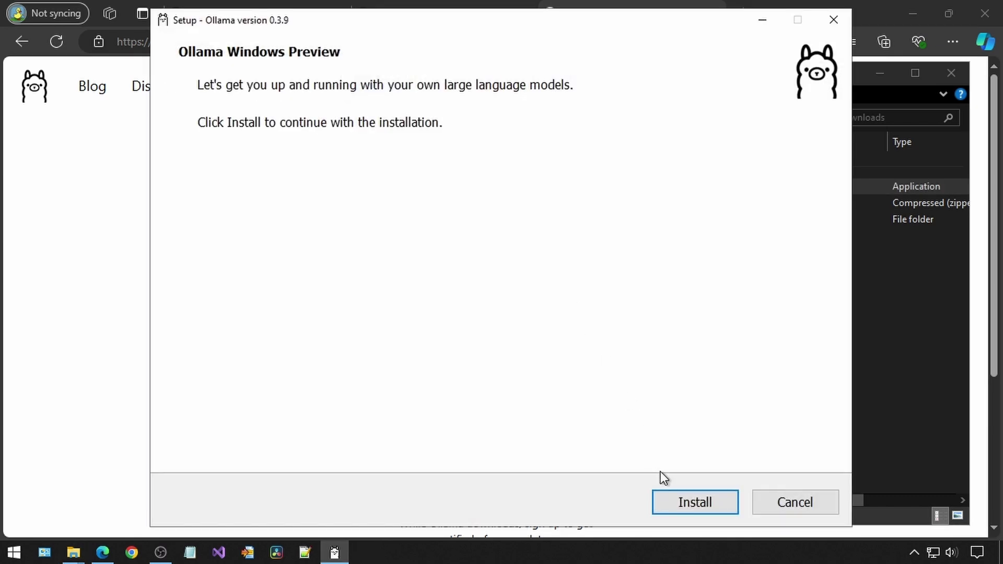
left_click(679, 497)
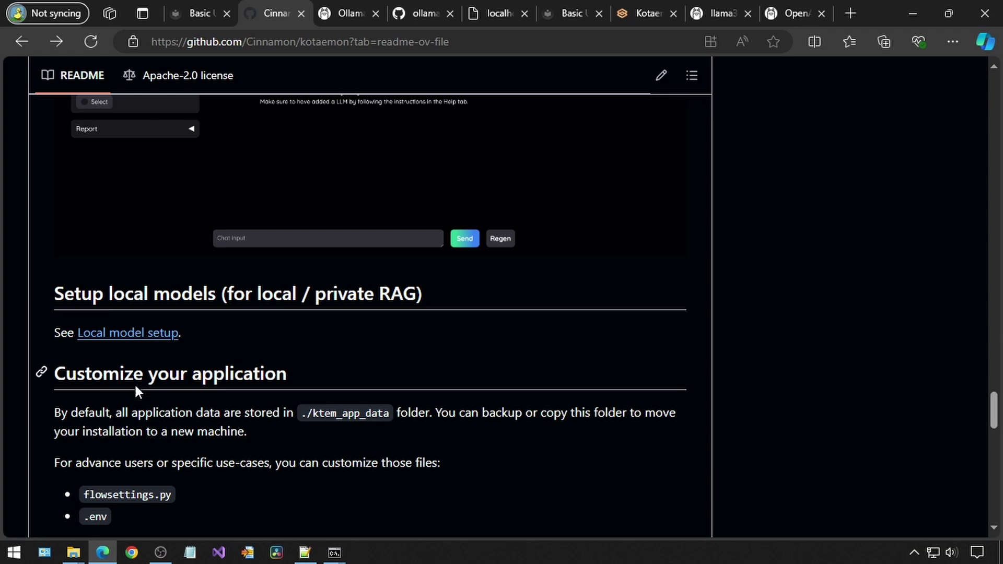
Copy the 'ollama pull llama3.1:8b' command from the local_model.md guide
left_click(174, 332)
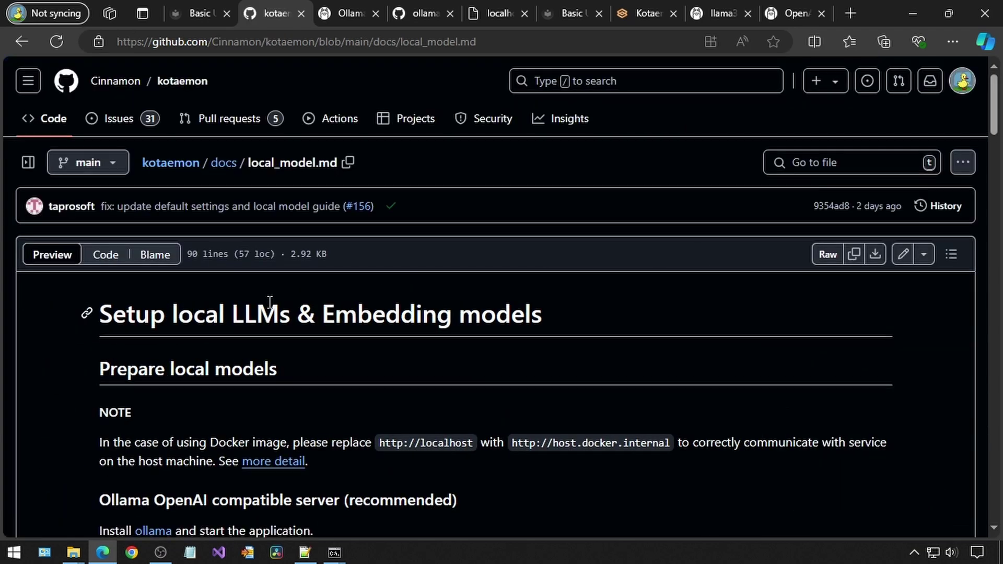
scroll(269, 301, "down", 6)
left_click_drag(247, 293, 112, 302)
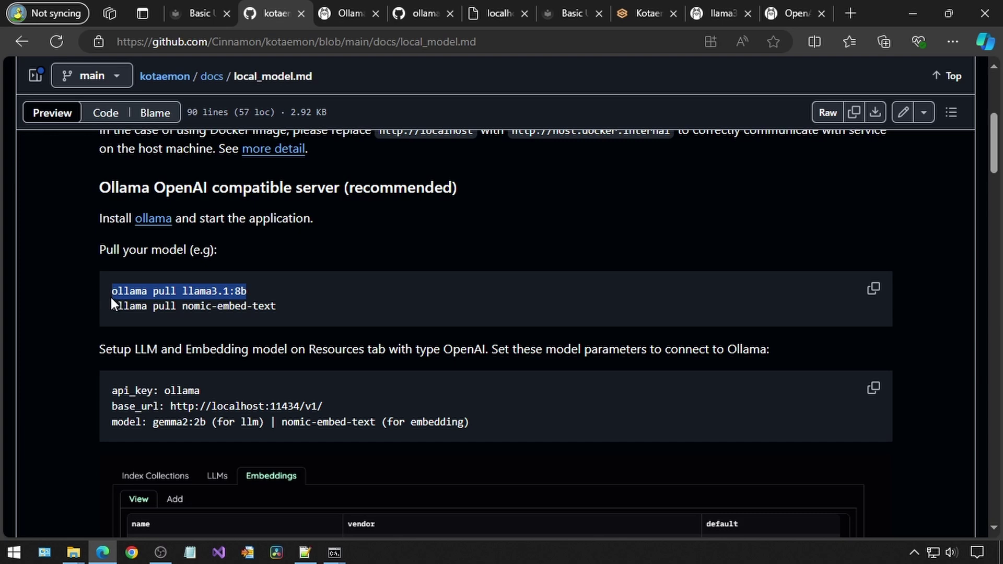
right_click(126, 293)
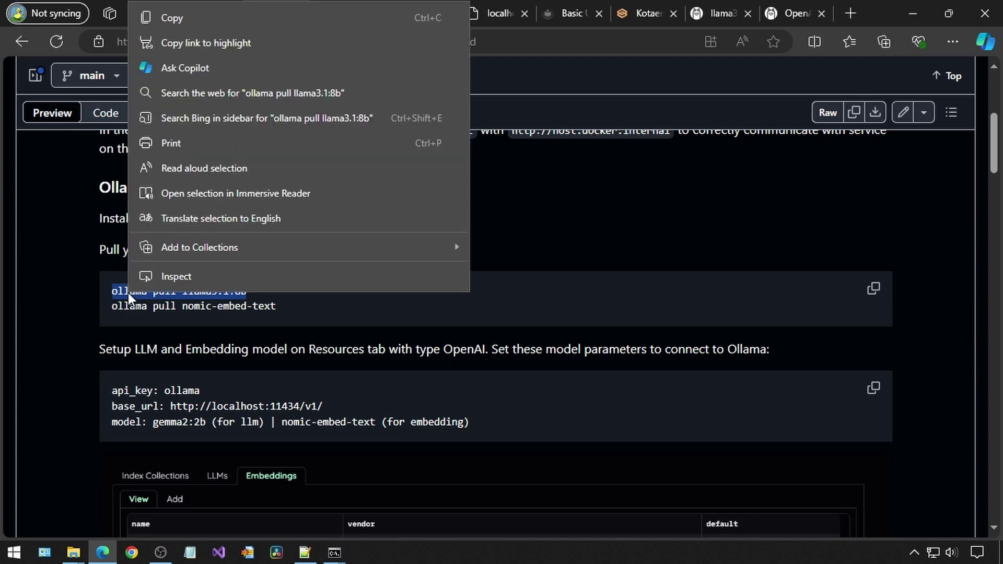
left_click(184, 24)
left_click(334, 553)
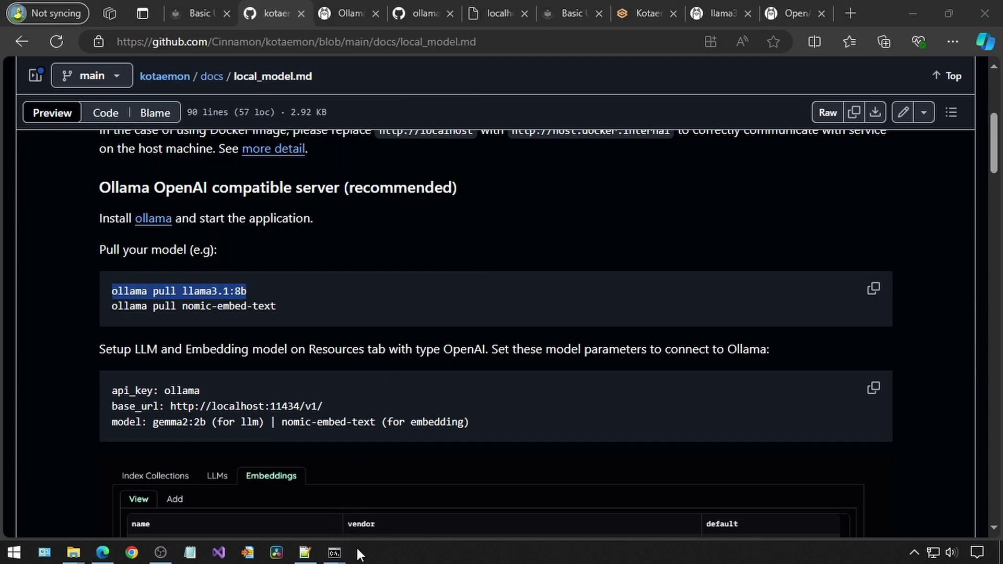
Exit the Ollama chat session and run 'ollama pull llama3.1:8b' in Command Prompt
left_click(366, 500)
key("ctrl+c")
key("ctrl+d")
key("ctrl+v")
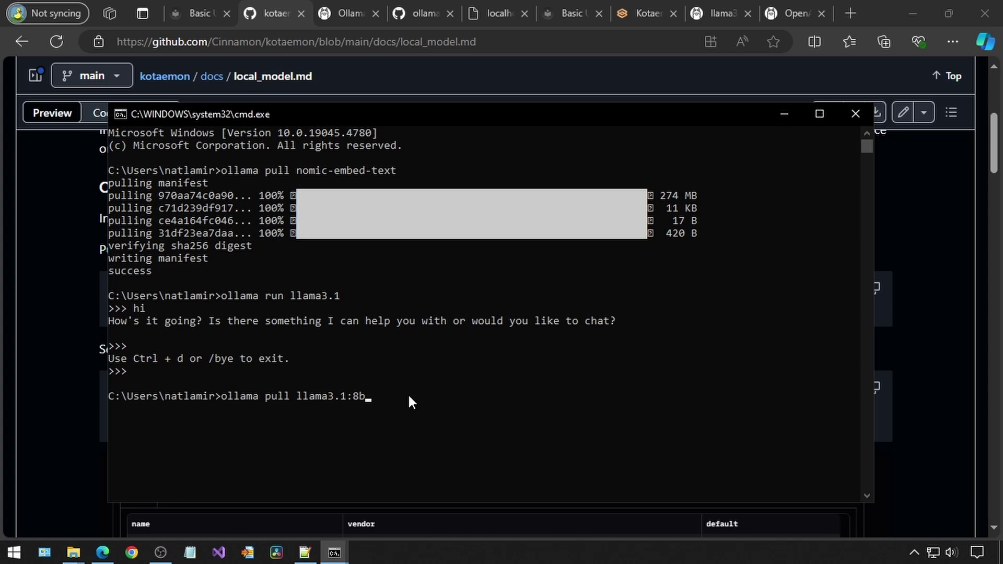
key("Return")
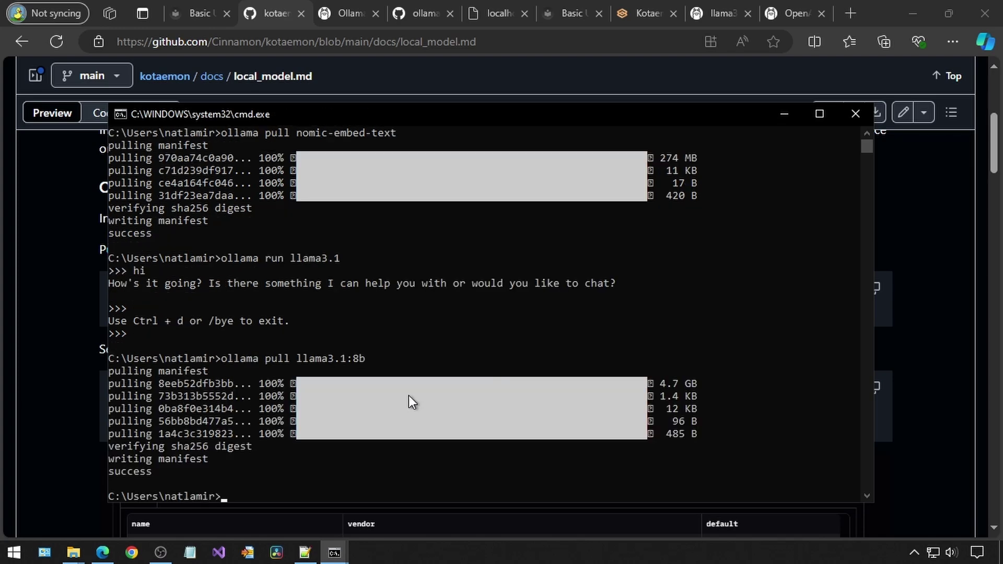
Copy 'ollama pull nomic-embed-text' from the docs and run it in Command Prompt
key("alt+Tab")
left_click_drag(276, 306, 176, 312)
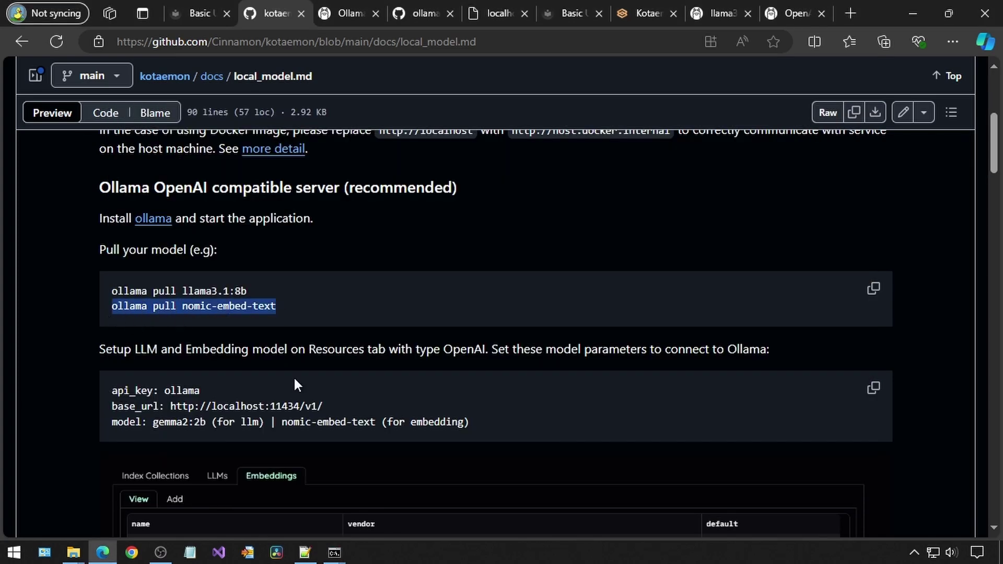
key("ctrl+c")
left_click(334, 552)
left_click(400, 493)
key("ctrl+v")
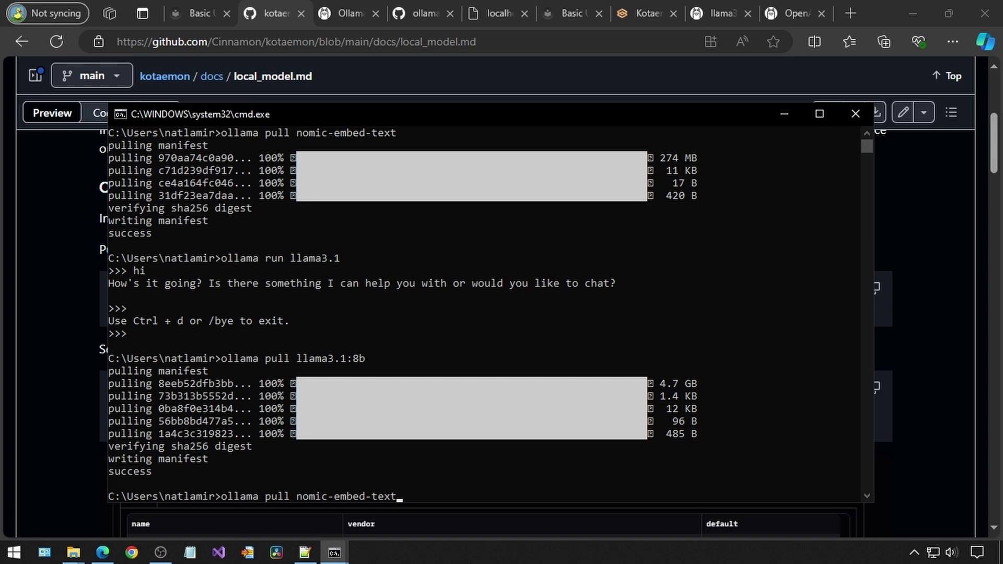
key("Return")
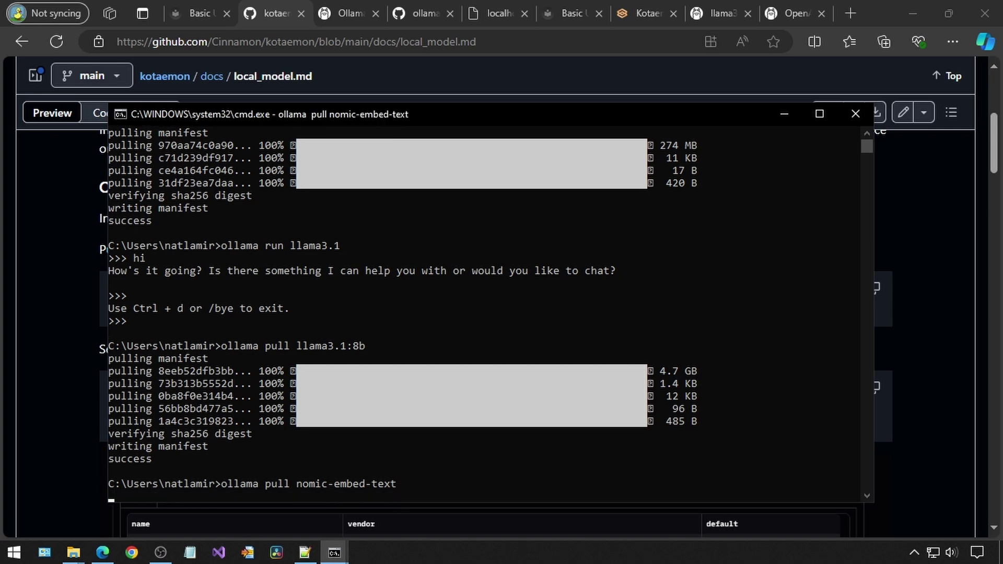
Open the ollama LLM spec and select the missing model name llama3.1:8b from the error
left_click(647, 13)
left_click(78, 165)
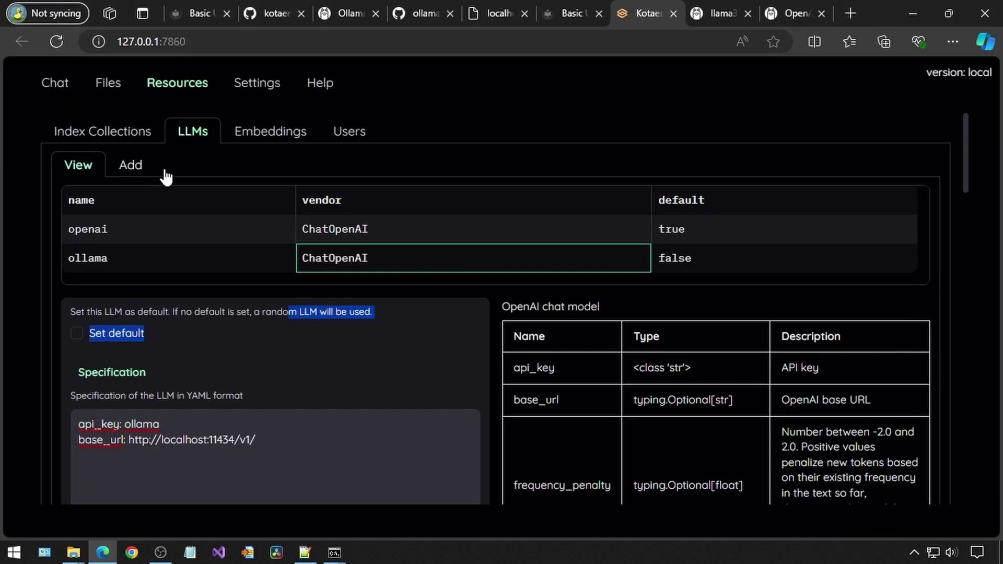
left_click(208, 441)
scroll(288, 451, "down", 2)
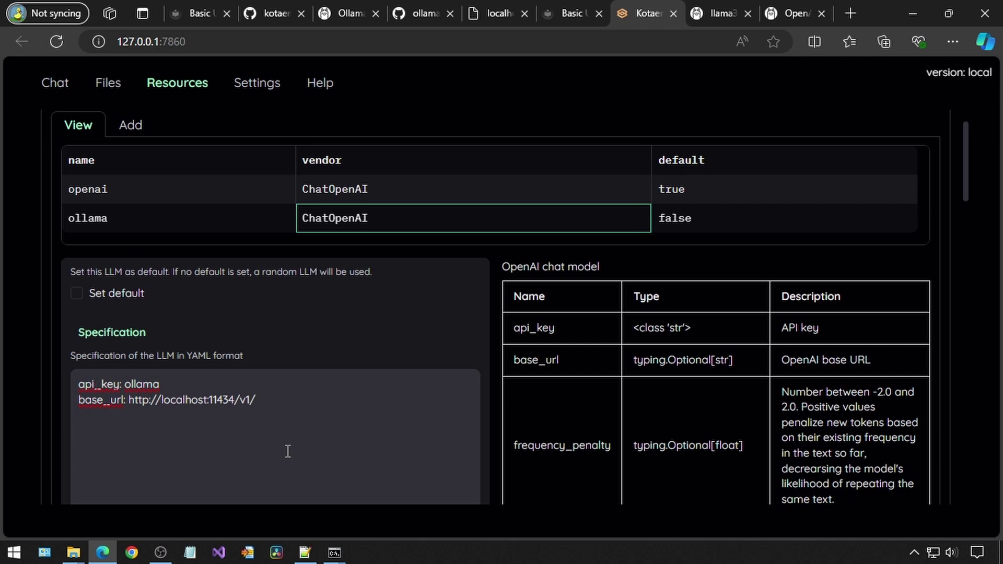
left_click(299, 387)
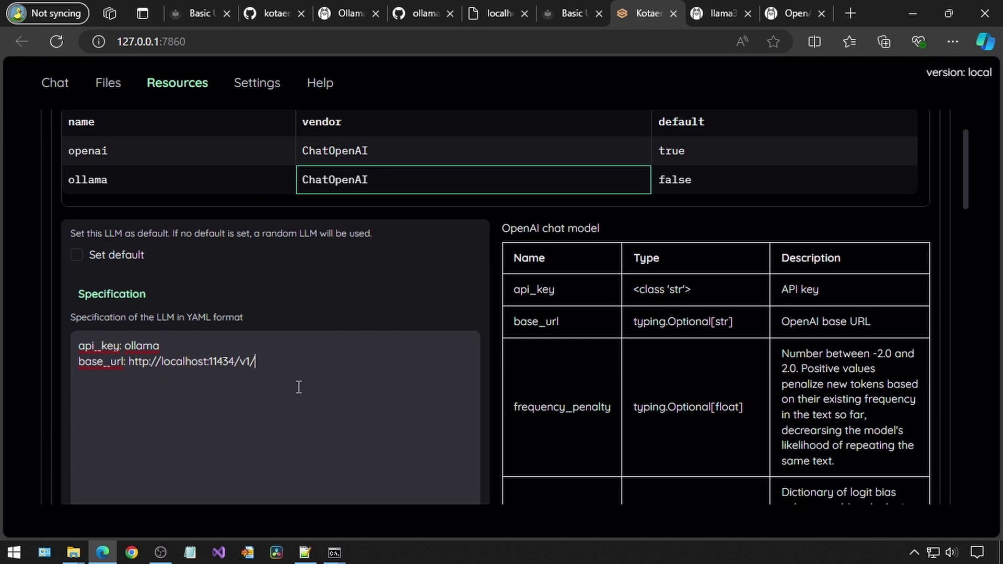
scroll(299, 386, "down", 3)
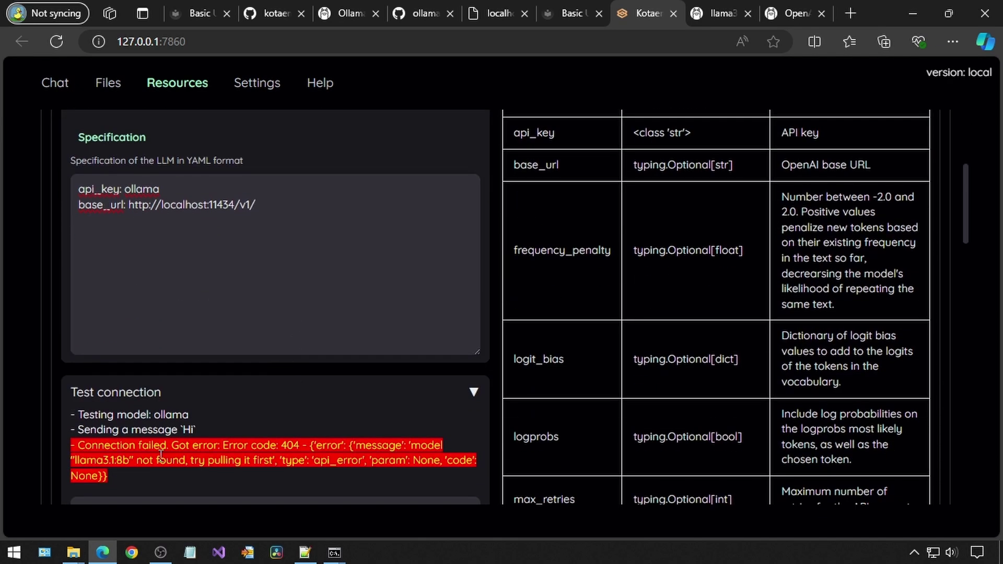
left_click_drag(76, 459, 131, 461)
scroll(590, 419, "down", 5)
scroll(590, 419, "up", 5)
Add 'model: llama3.1:8b' to the ollama spec and rerun the connection test
left_click(350, 298)
type("model:")
key("ctrl+v")
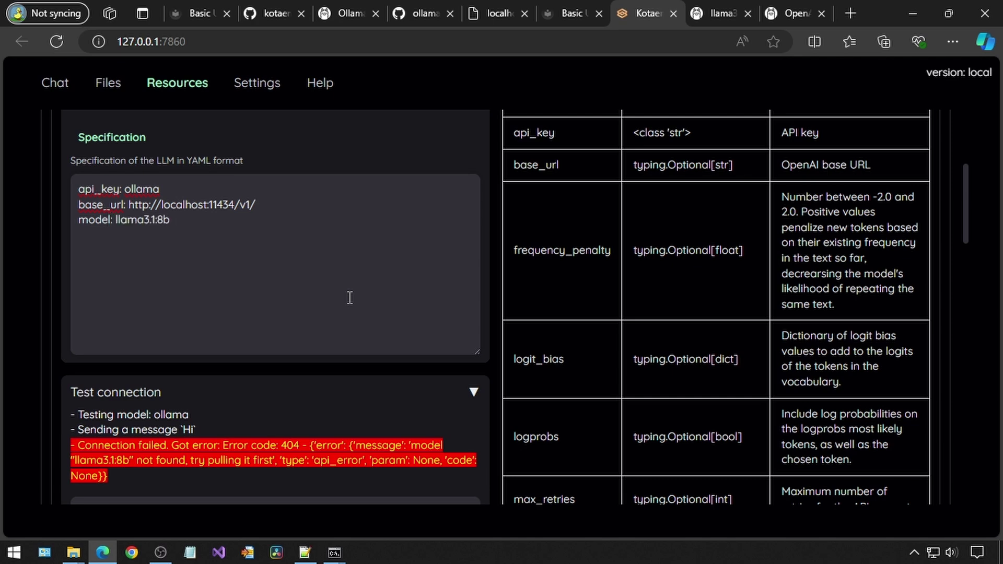
scroll(349, 298, "down", 2)
left_click(242, 441)
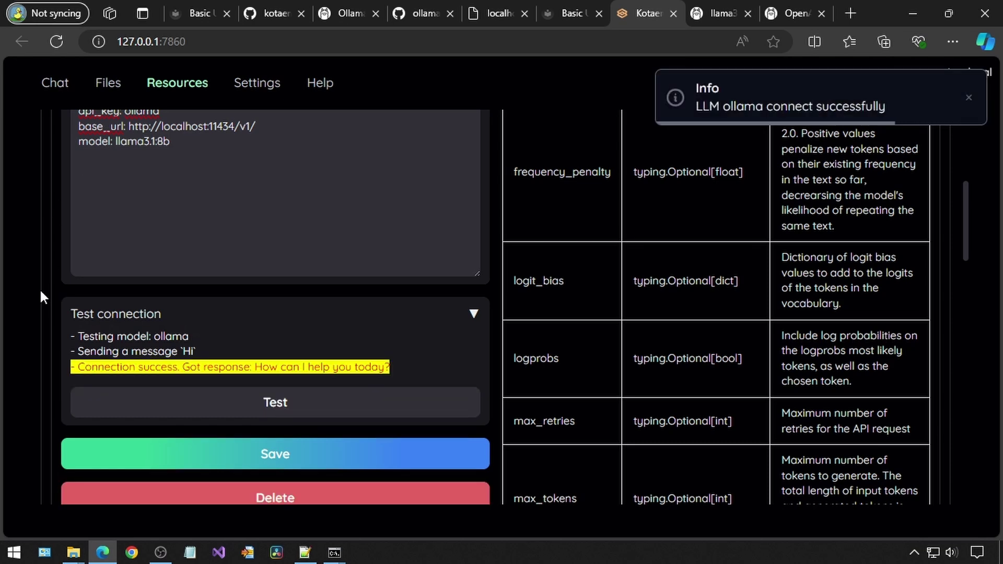
scroll(47, 306, "up", 6)
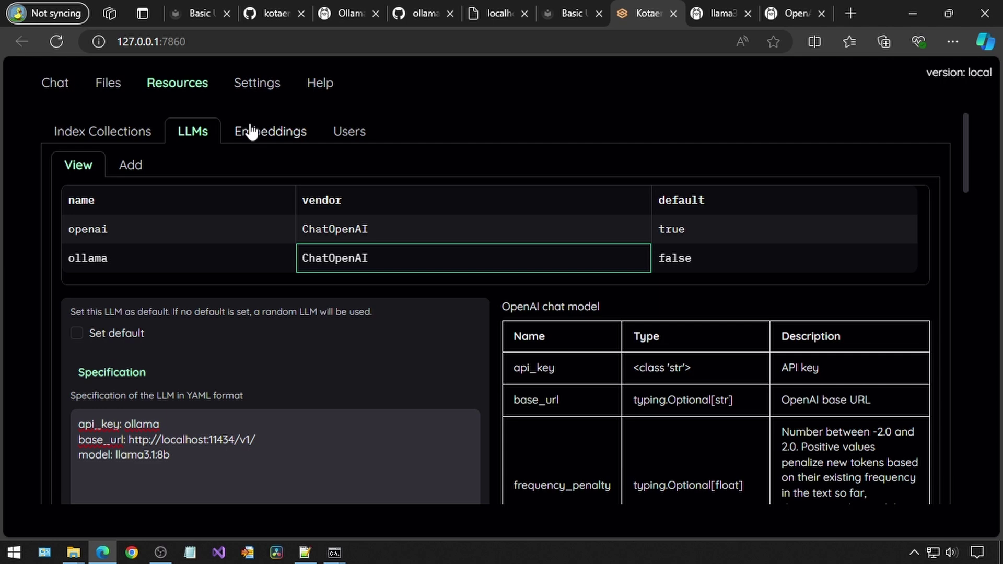
Test the ollama embedding model connection in Resources > Embeddings
left_click(251, 131)
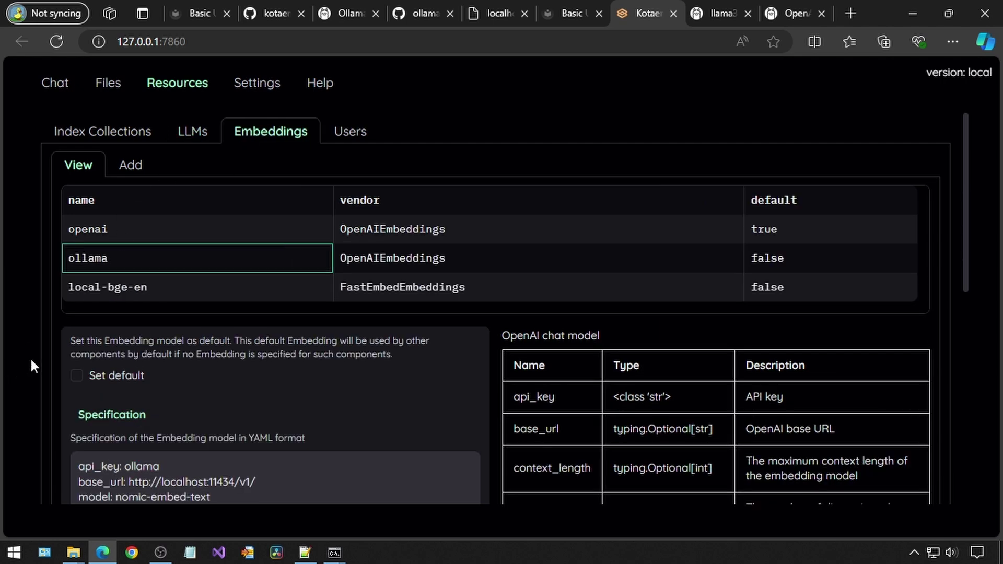
scroll(68, 341, "down", 5)
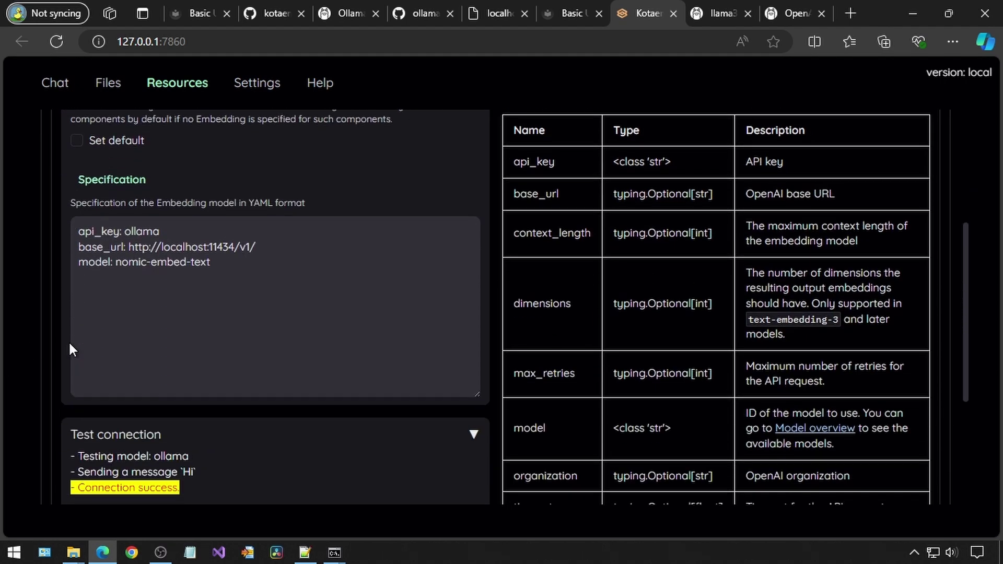
scroll(70, 343, "down", 2)
left_click(216, 450)
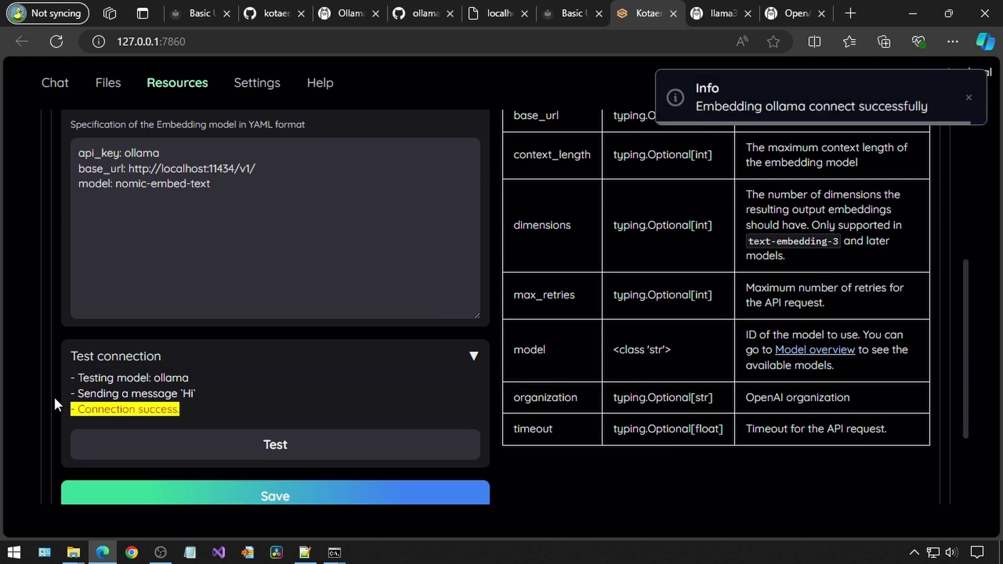
scroll(54, 396, "up", 6)
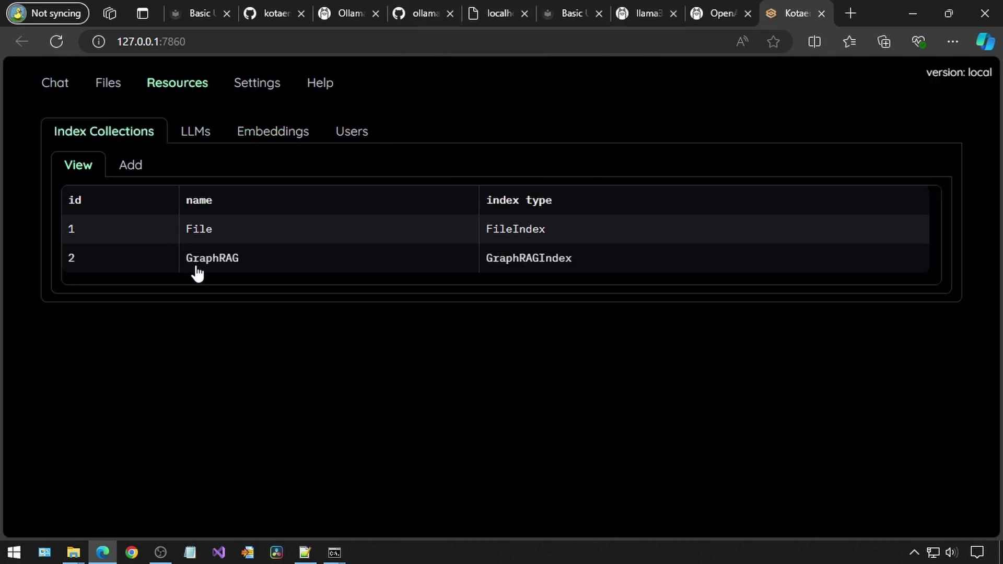
Inspect the File index collection's configuration
left_click(202, 229)
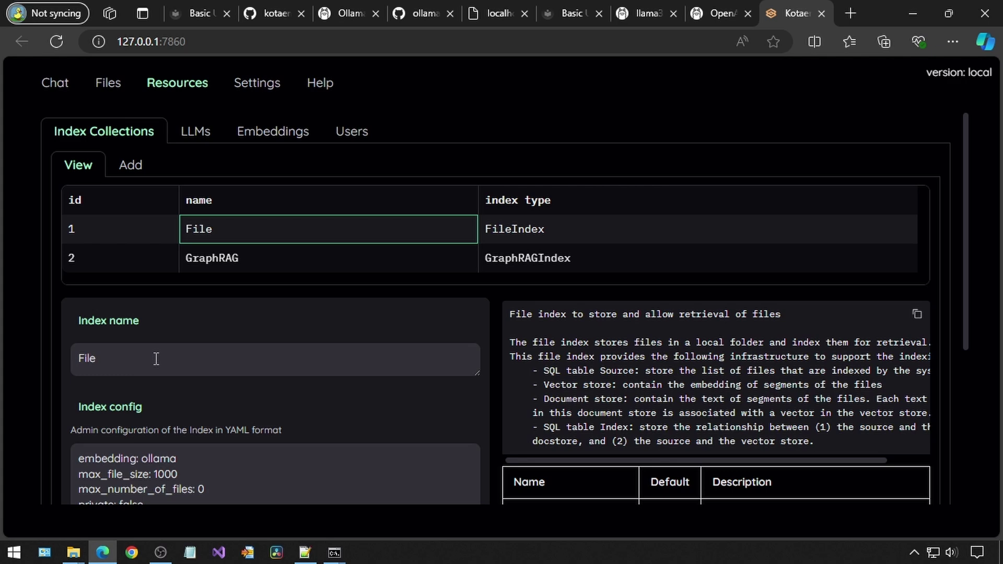
scroll(156, 358, "down", 5)
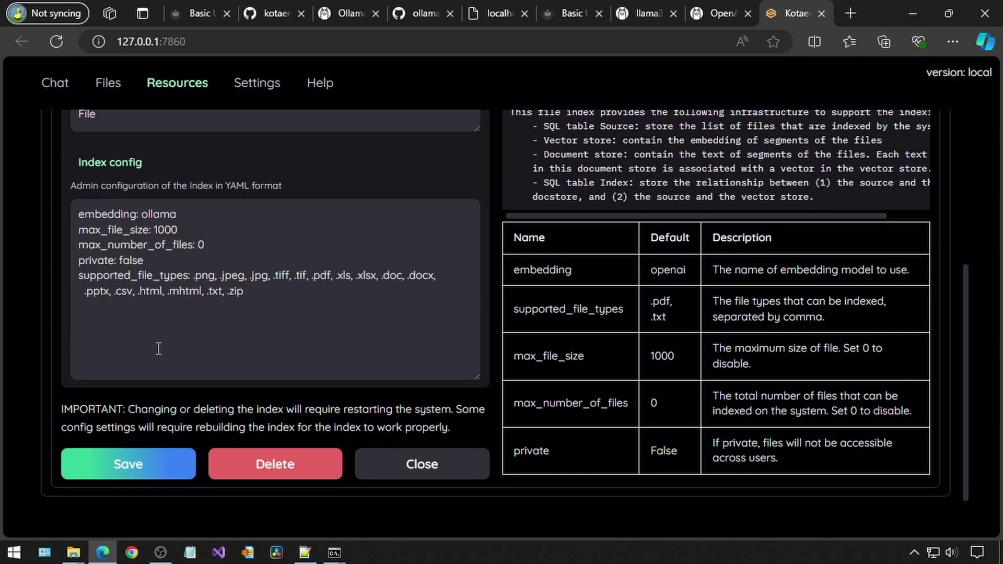
scroll(158, 351, "up", 2)
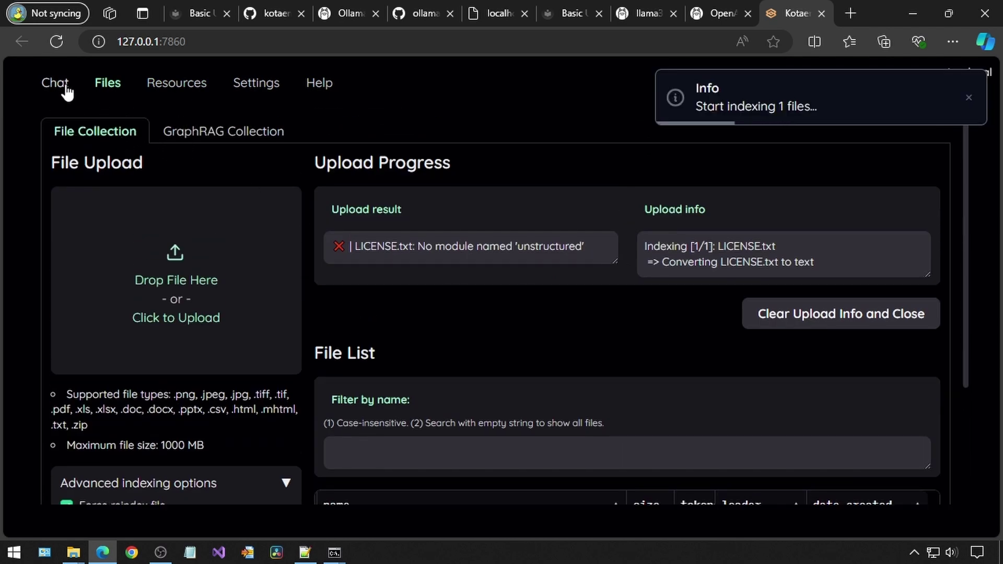
Save the ollama LLM settings in Resources > LLMs
left_click(56, 83)
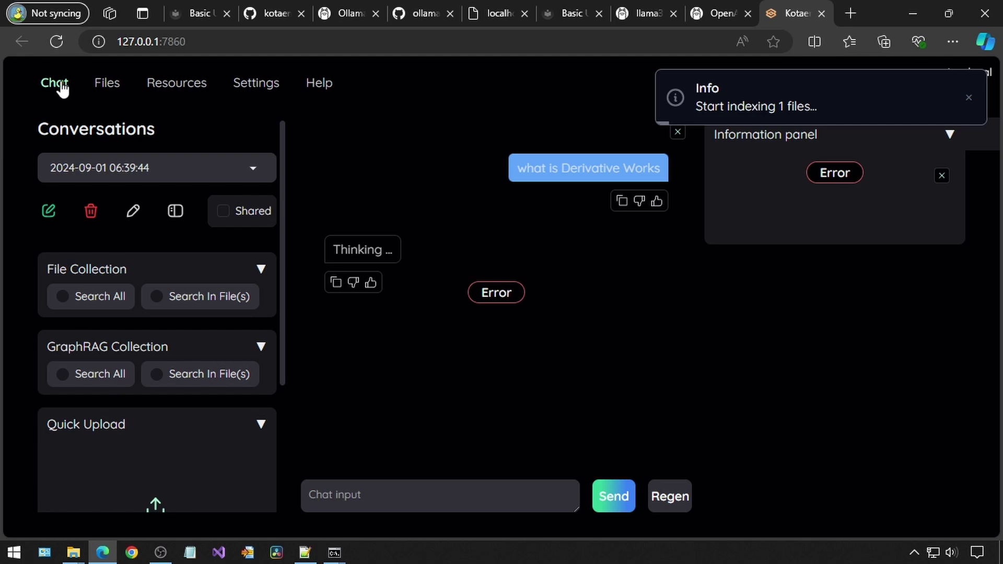
left_click(171, 86)
left_click(192, 132)
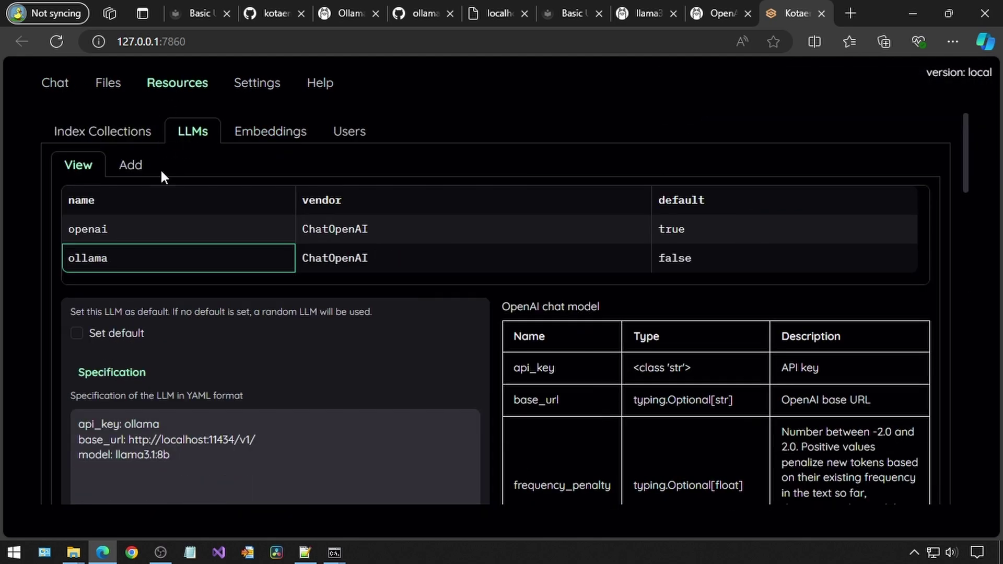
left_click(118, 263)
scroll(299, 345, "down", 5)
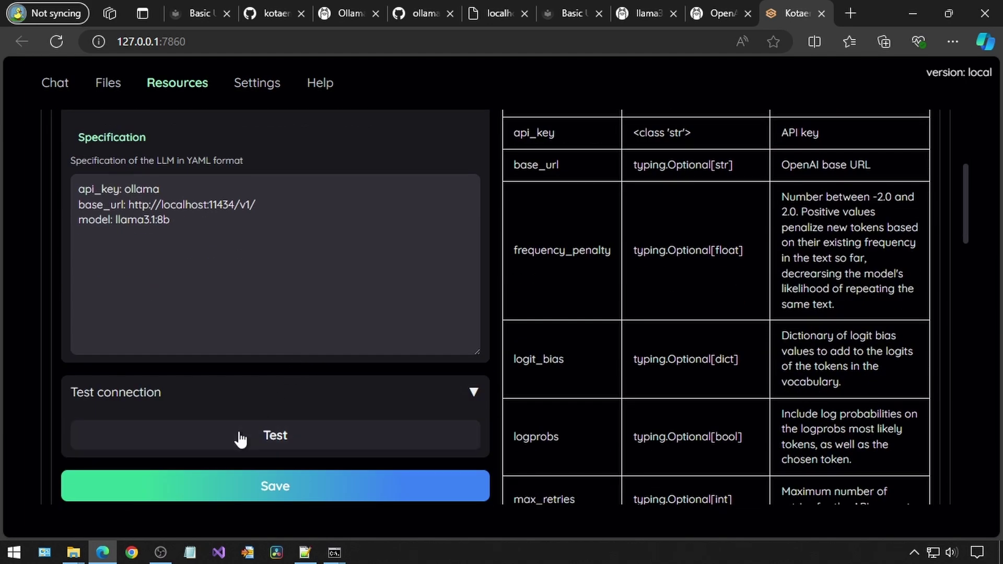
left_click(245, 497)
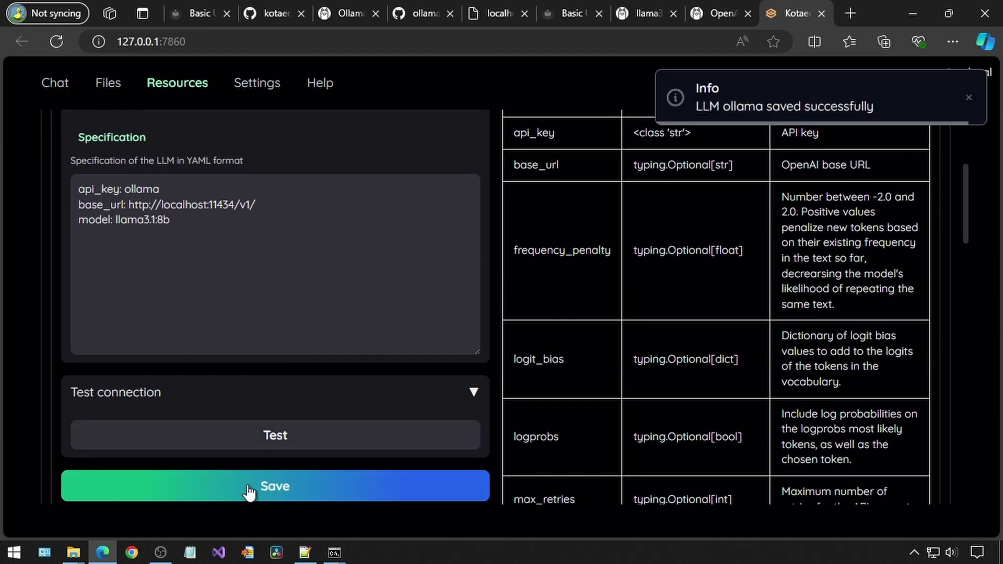
Set ollama as the default embedding model and save it
left_click(271, 135)
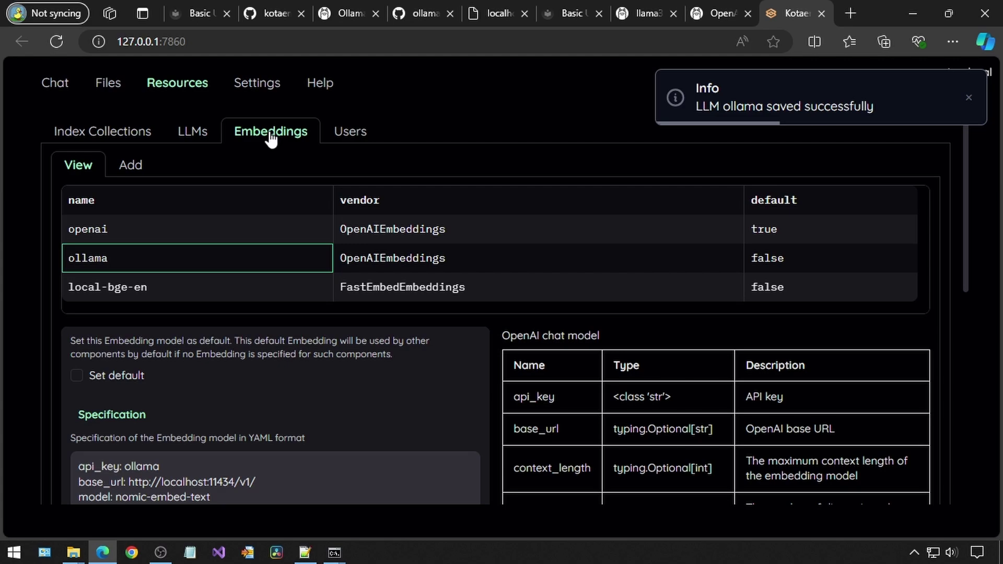
left_click(76, 375)
scroll(224, 384, "down", 7)
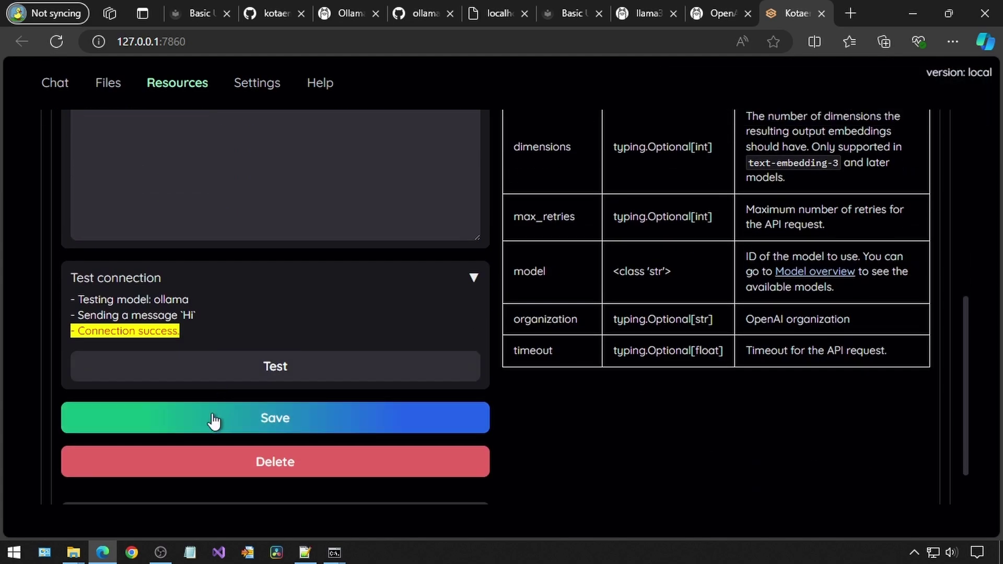
left_click(214, 418)
scroll(246, 297, "up", 10)
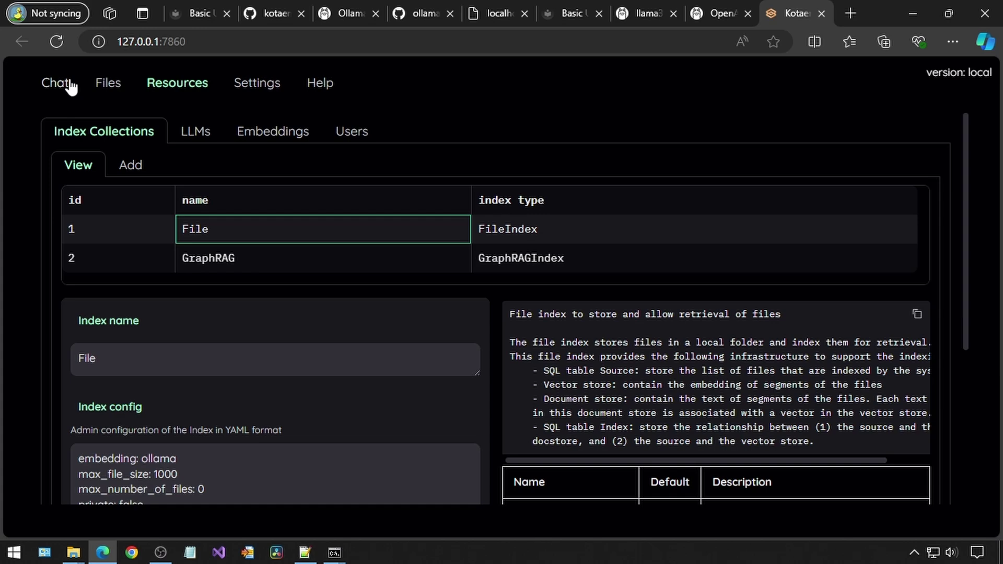
Open the Chat view and briefly check LICENSE.txt in the text editor
left_click(65, 84)
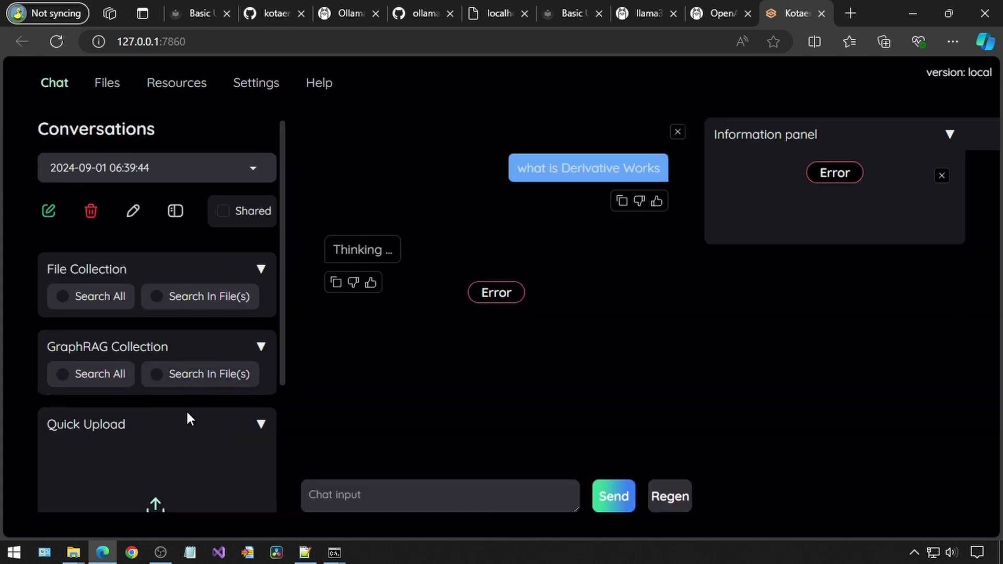
scroll(188, 416, "down", 3)
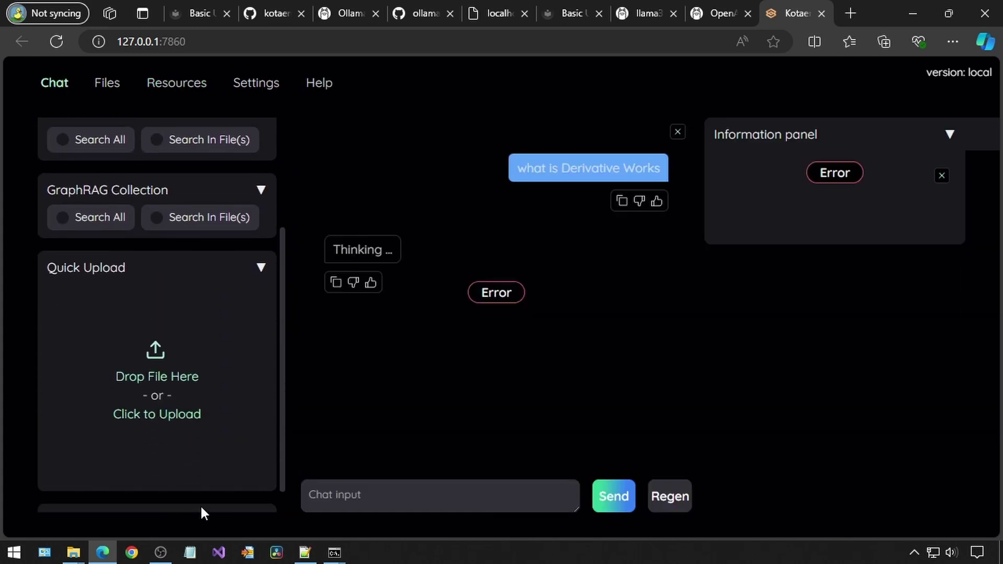
left_click(304, 553)
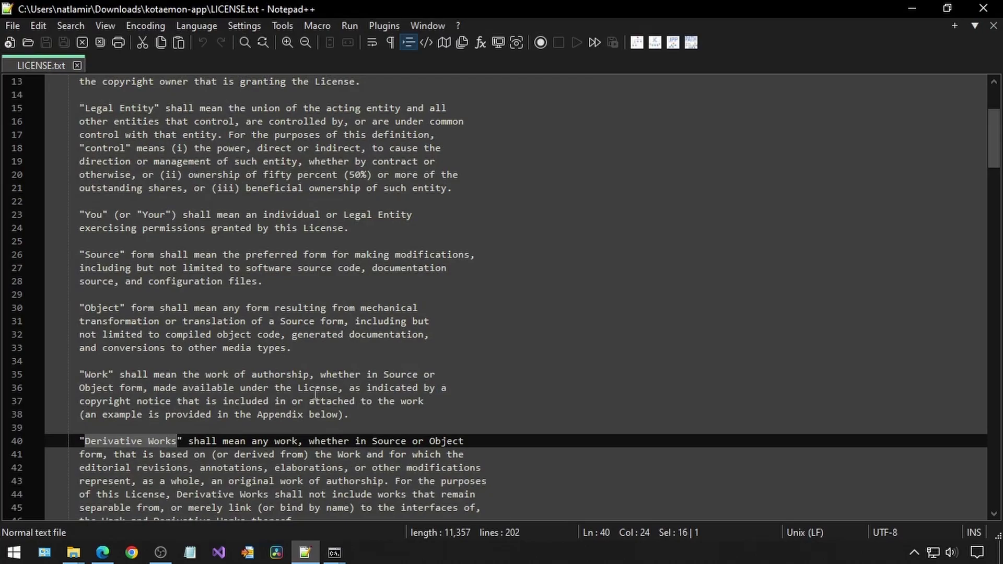
left_click(304, 553)
Ask 'what is Derivative Works' in chat and review the answer
type("wha")
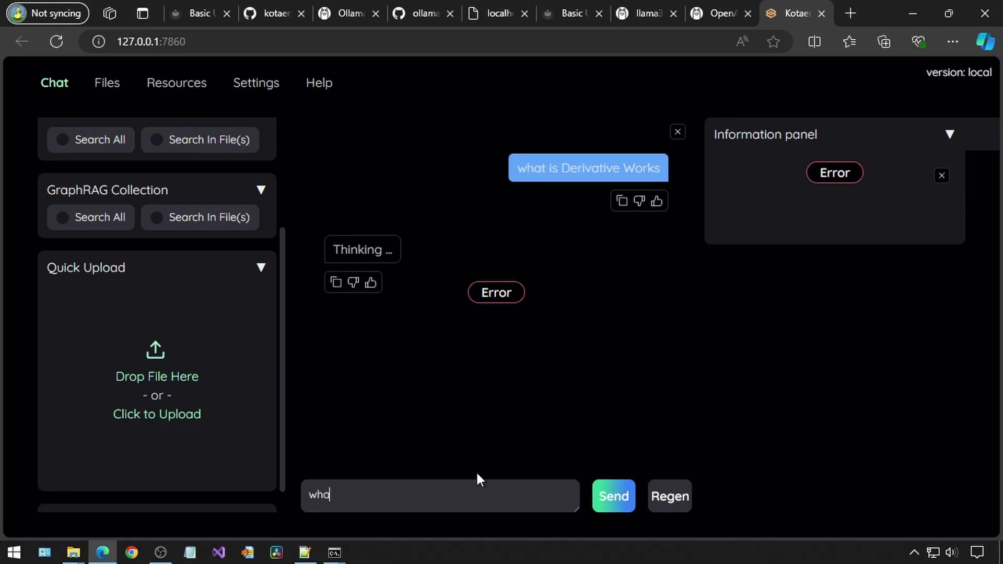
type("t is Derivative Works")
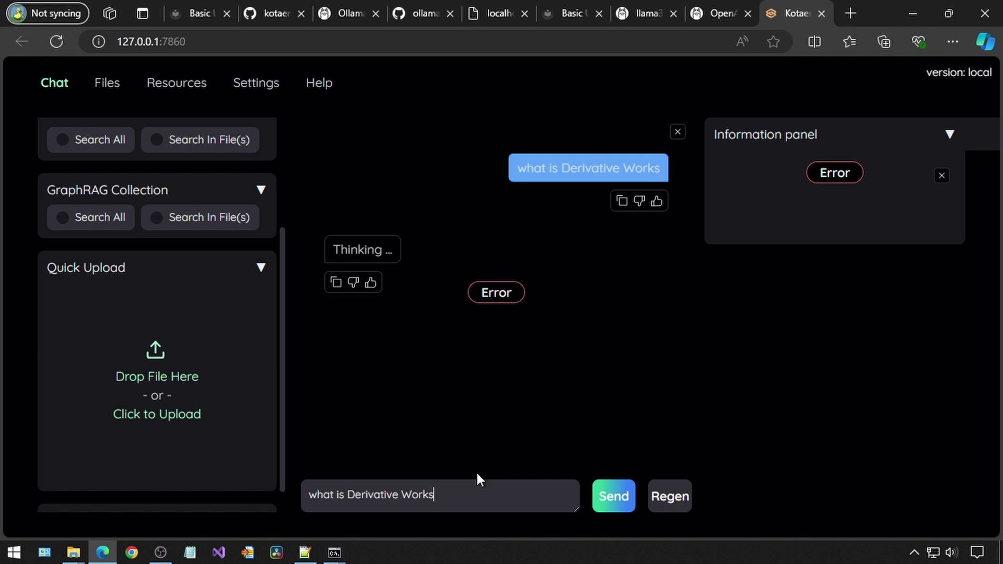
key("Return")
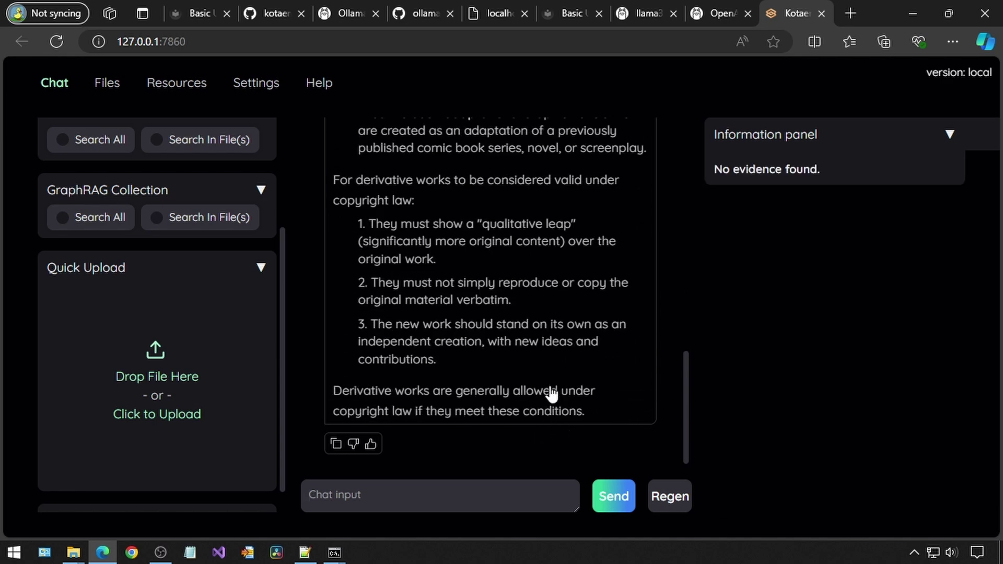
scroll(549, 393, "up", 8)
scroll(549, 388, "up", 1)
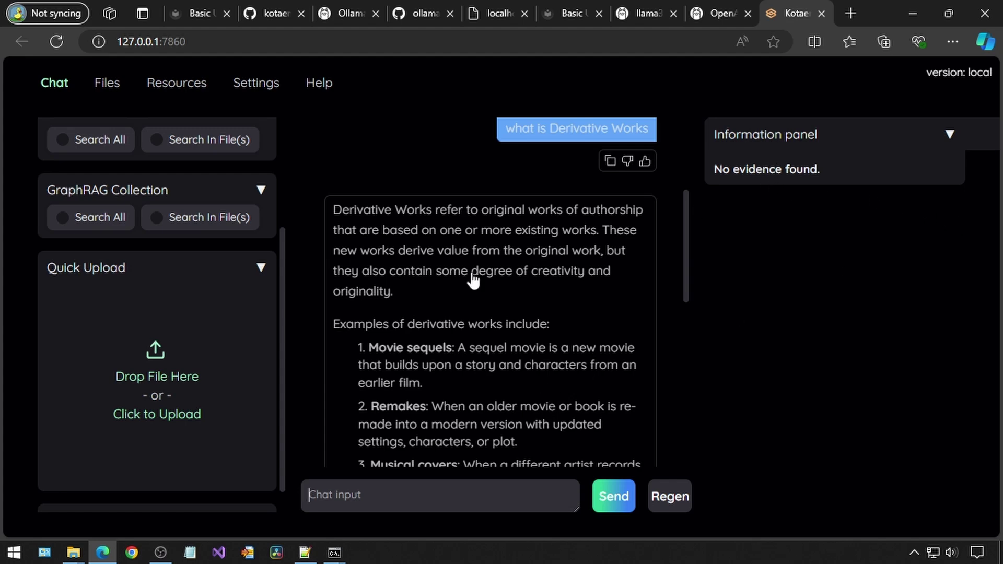
scroll(194, 383, "up", 3)
scroll(179, 368, "down", 3)
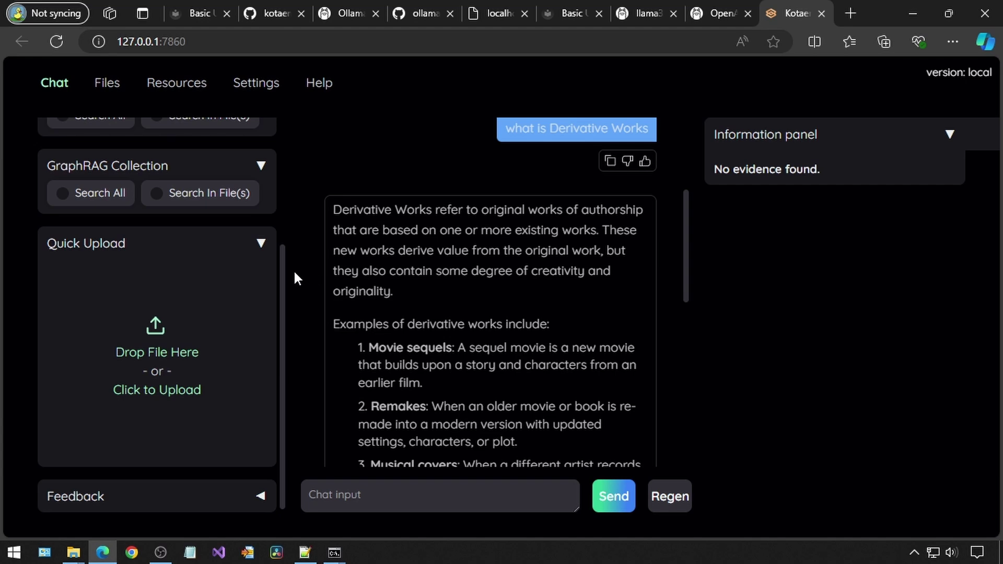
Copy LICENSE.txt from the kotaemon-app folder and paste it into Downloads
left_click(72, 553)
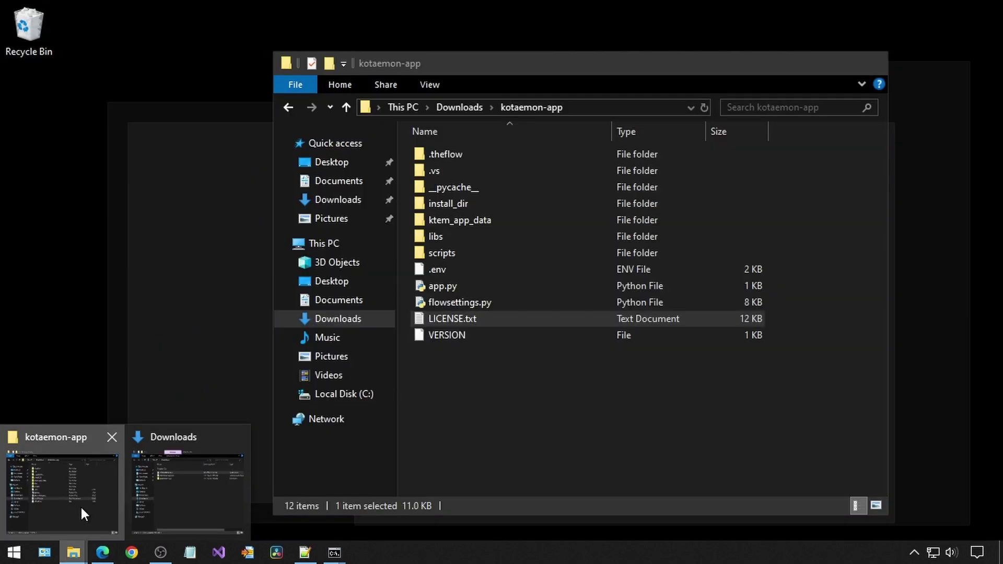
left_click(80, 506)
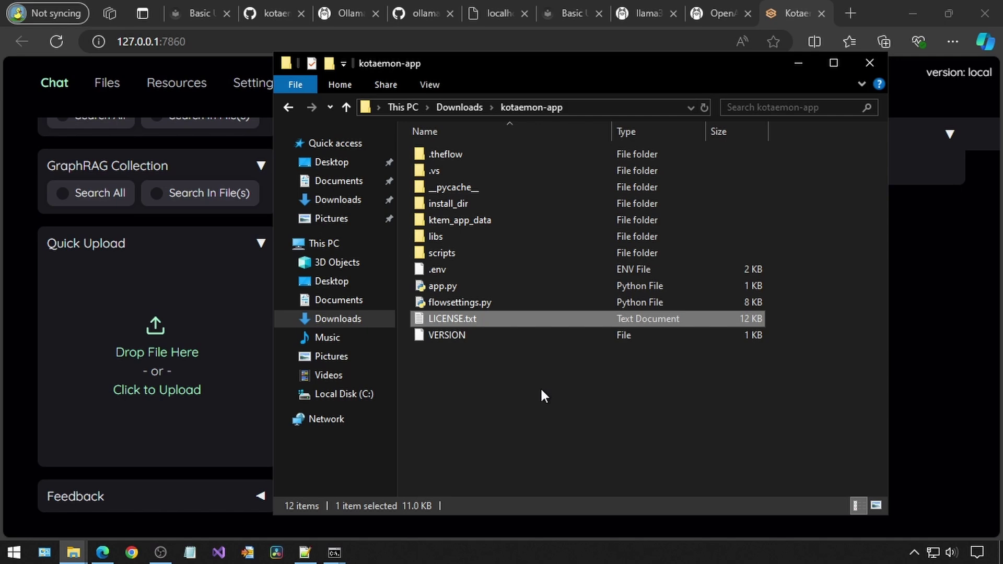
right_click(430, 318)
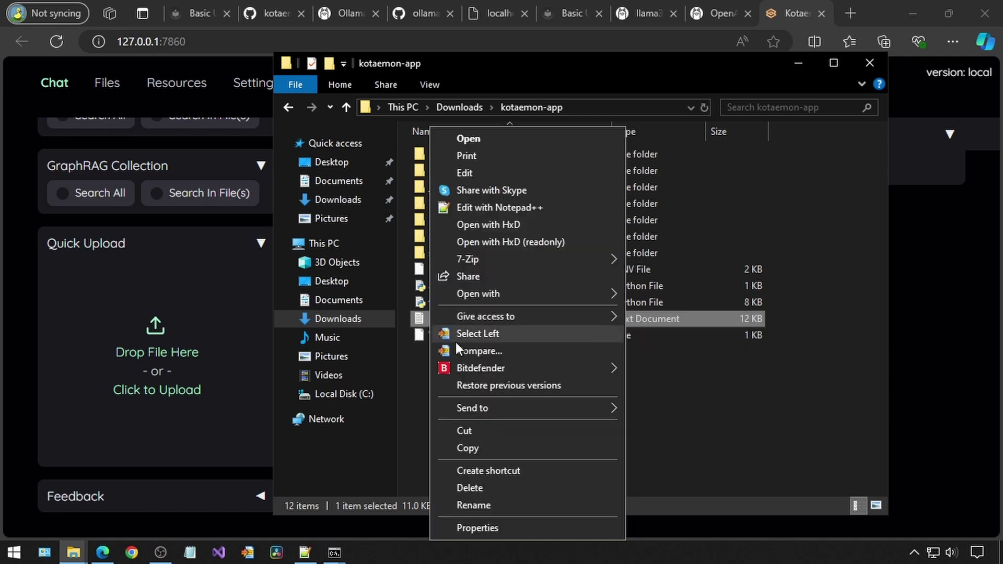
left_click(460, 448)
mouse_move(79, 550)
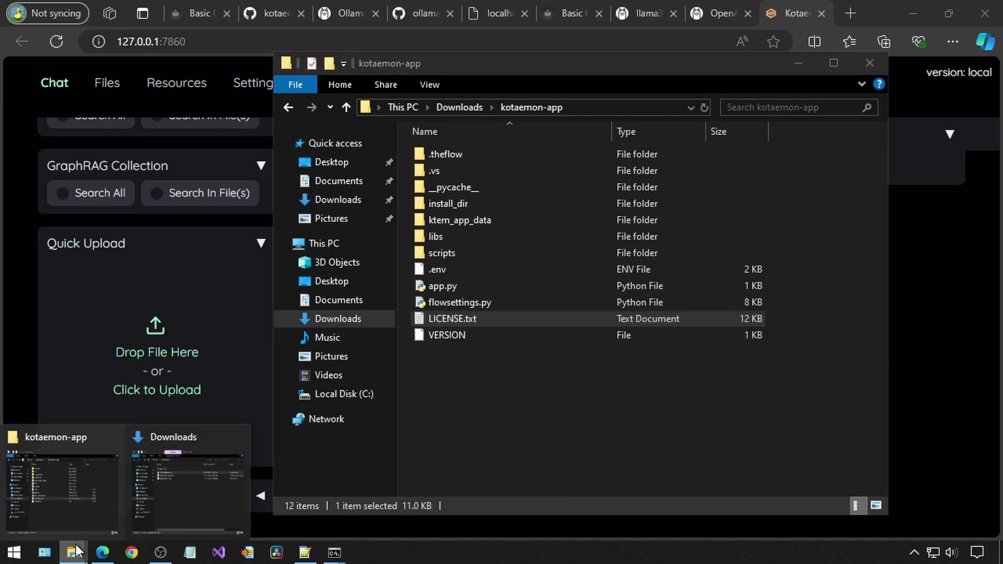
left_click(198, 460)
right_click(606, 333)
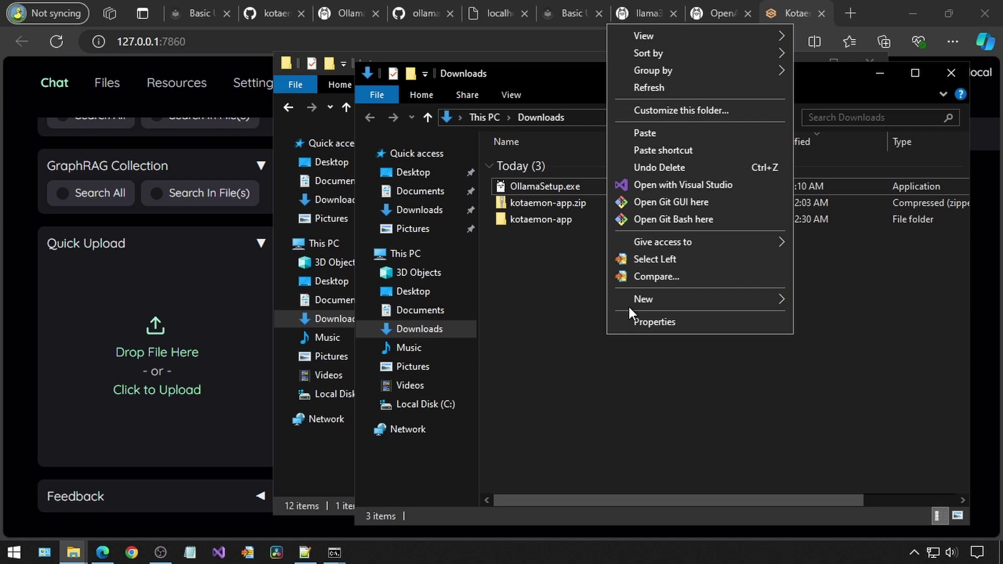
left_click(650, 135)
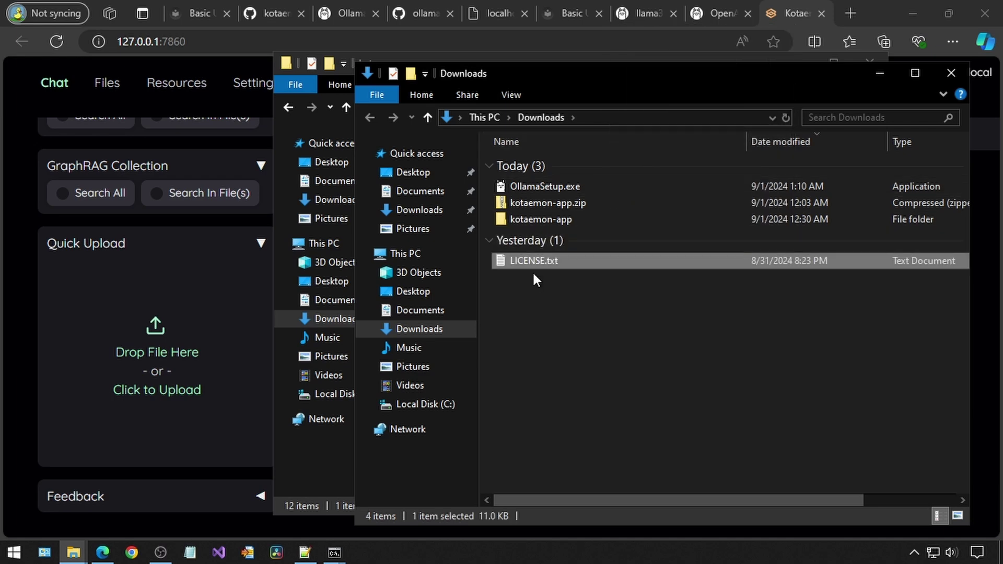
Rename the pasted copy to LICENSE.html and upload it to Kotaemon's Quick Upload
key("F2")
key("ctrl+a")
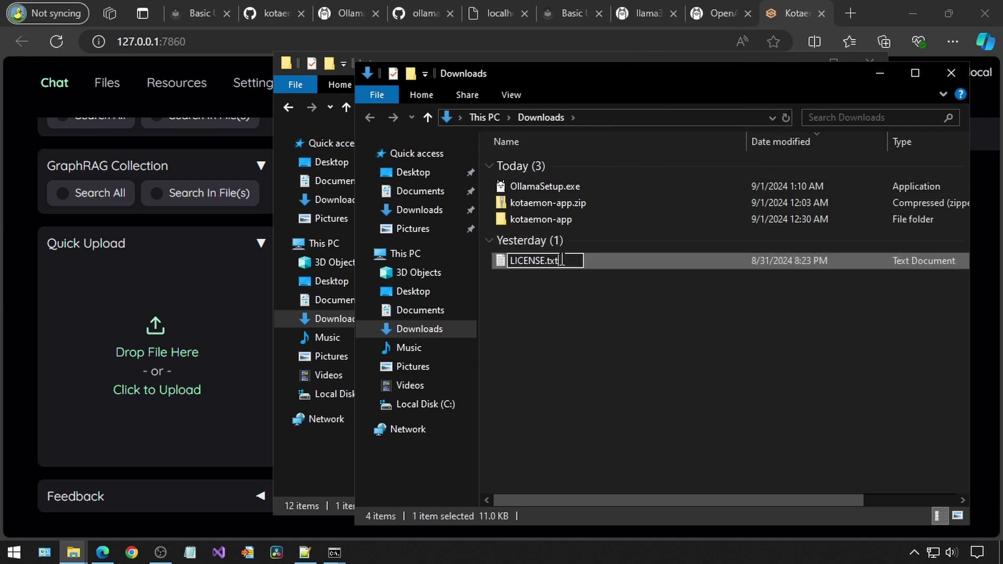
type("LICENSE.html")
key("Return")
left_click_drag(512, 264, 122, 346)
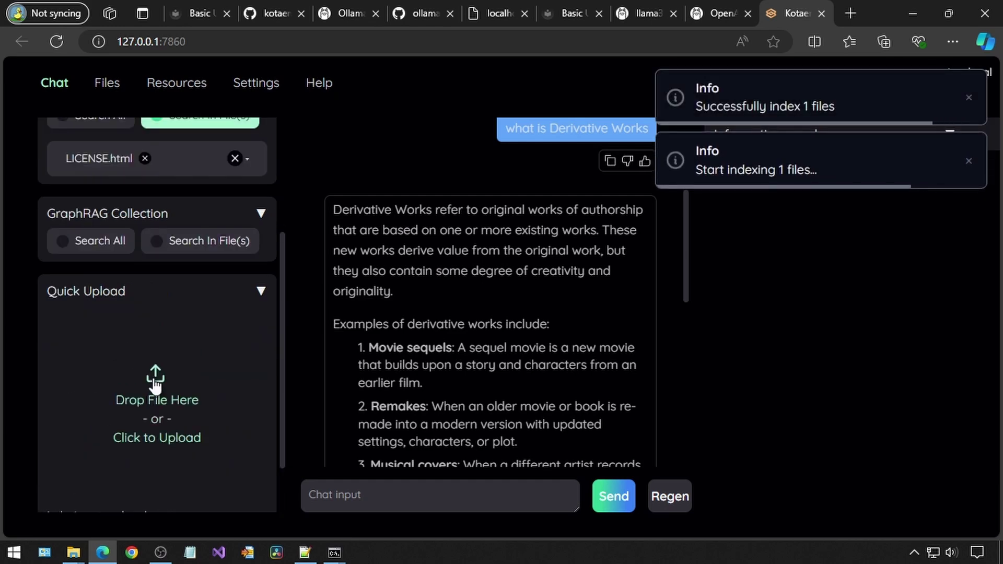
Ask the chat 'what is Derivative Works' and review the answer citing LICENSE.html
left_click(428, 482)
type("what is ")
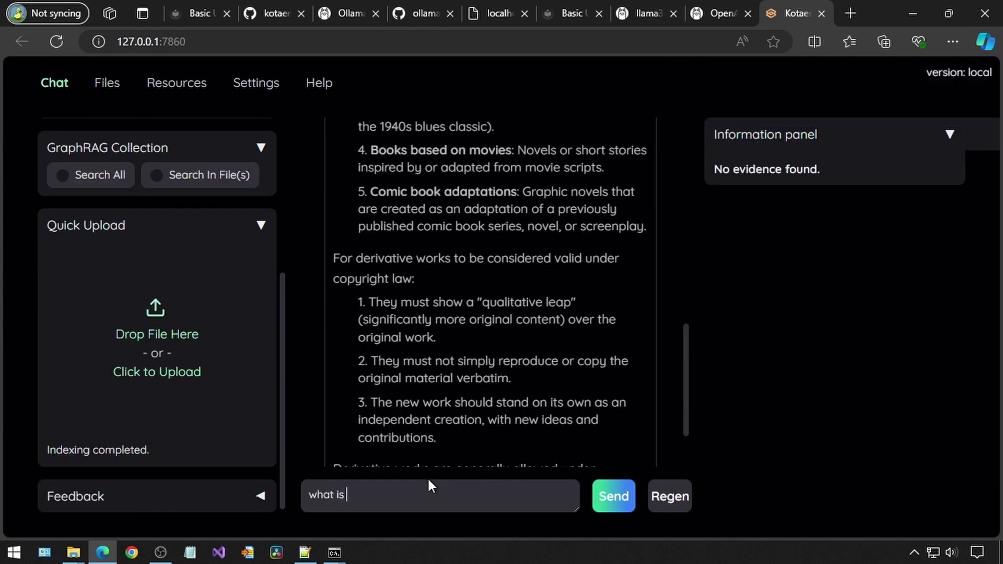
type("Derivative Works")
key("Return")
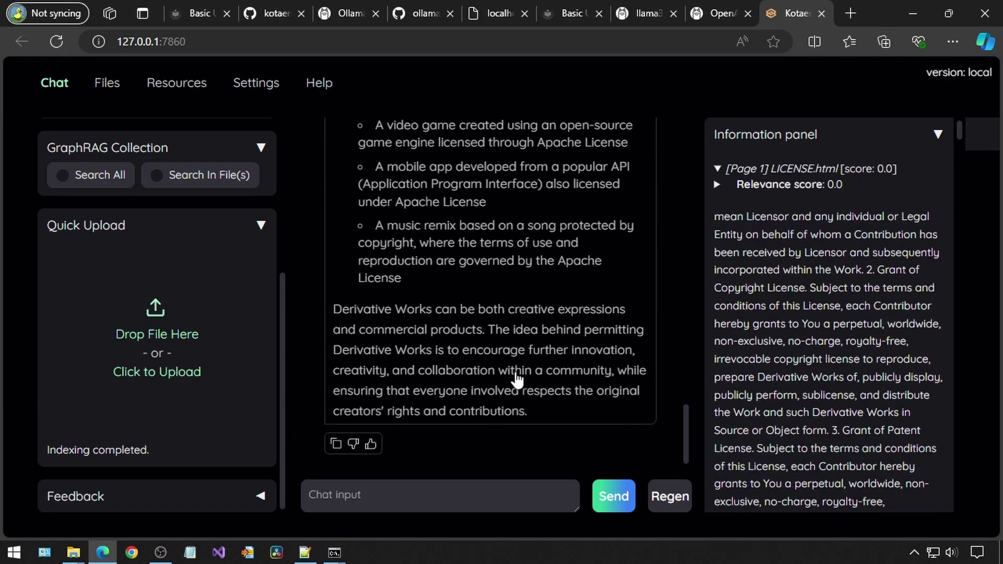
scroll(517, 379, "up", 10)
scroll(517, 380, "down", 1)
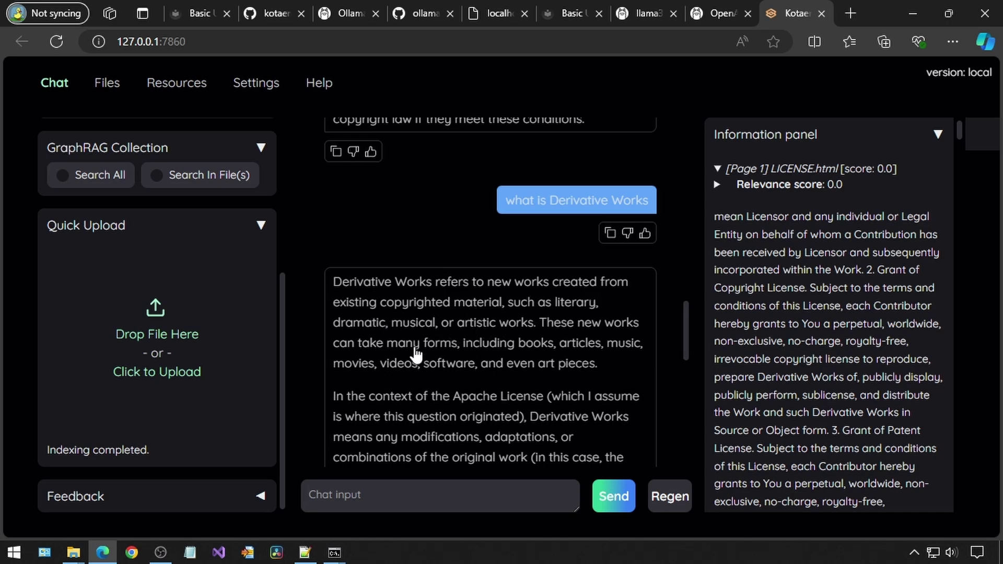
In LICENSE.html, replace the Derivative Works definition with 'ducks. Many many ducks walking down the road in a straight line'
key("alt+Tab")
type("ducks")
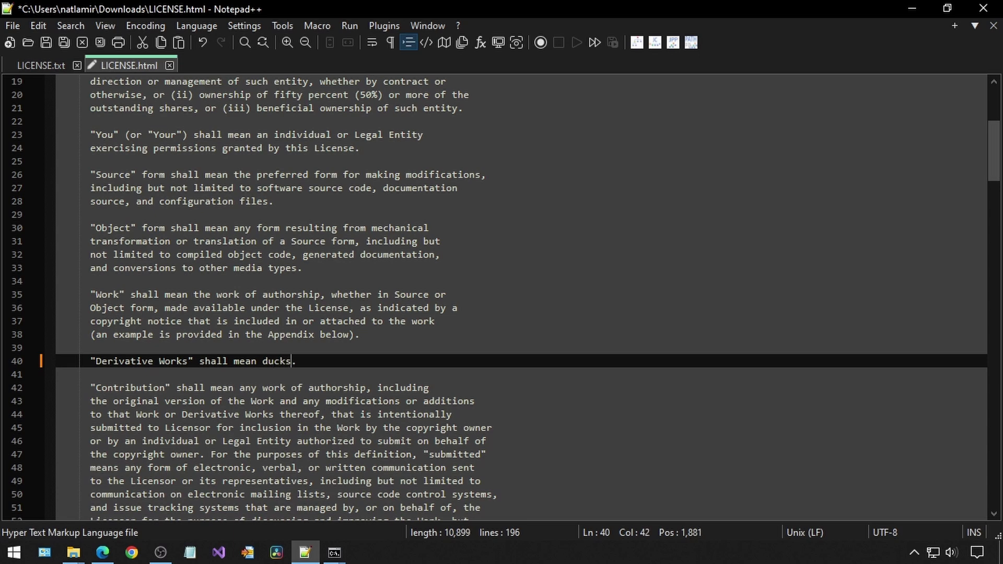
type(". Many many ducks wal")
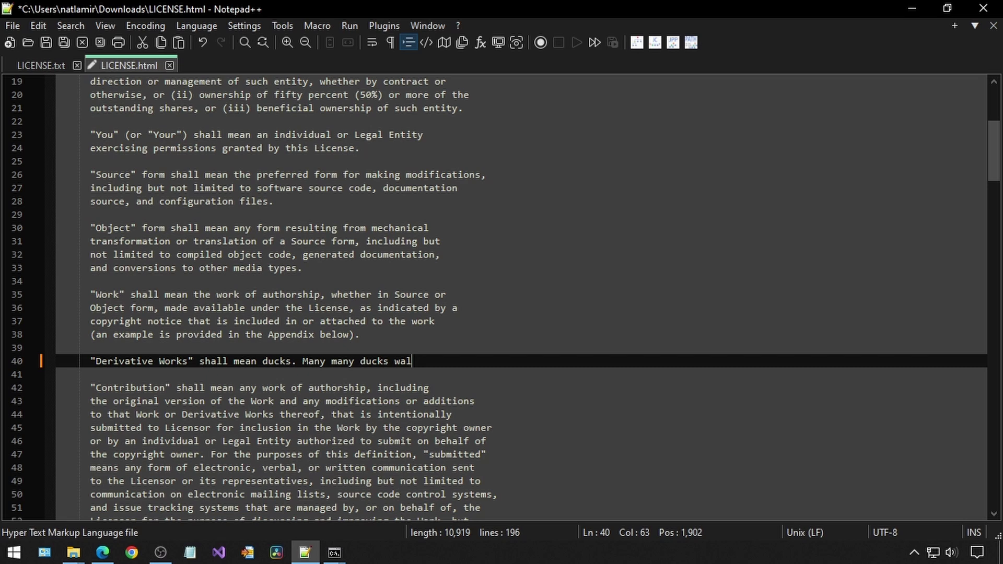
type("king down the ro")
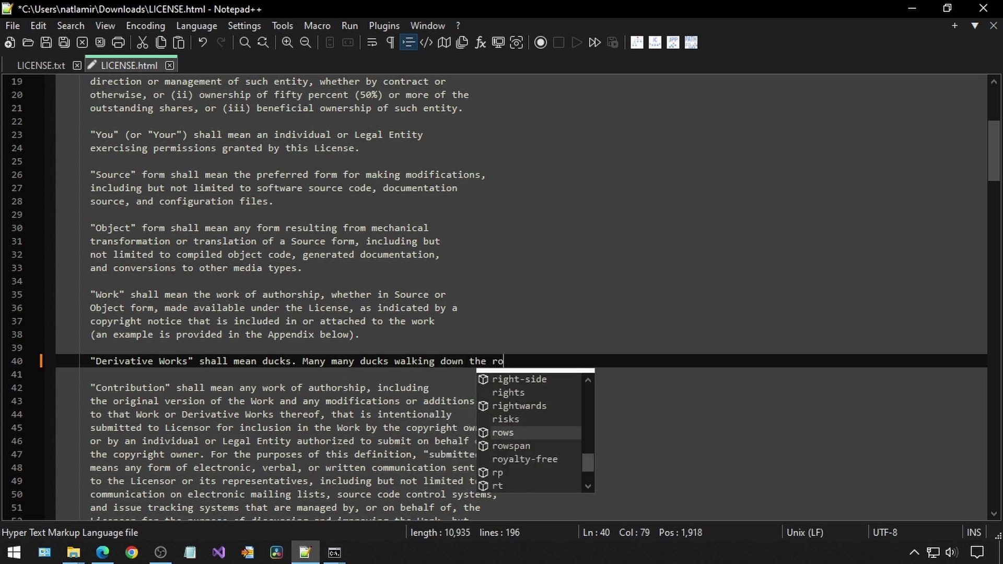
type("ad in a s")
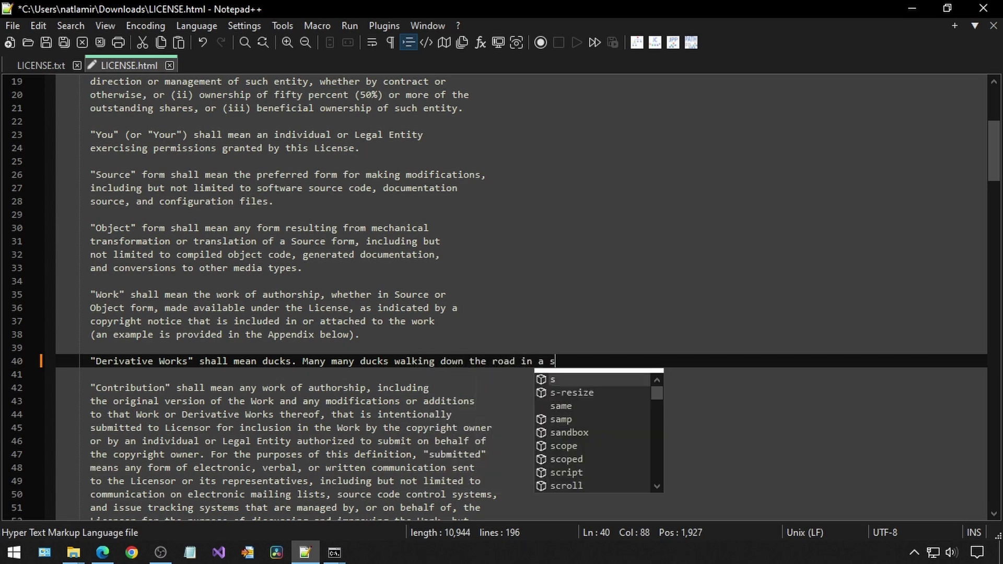
type("traight line")
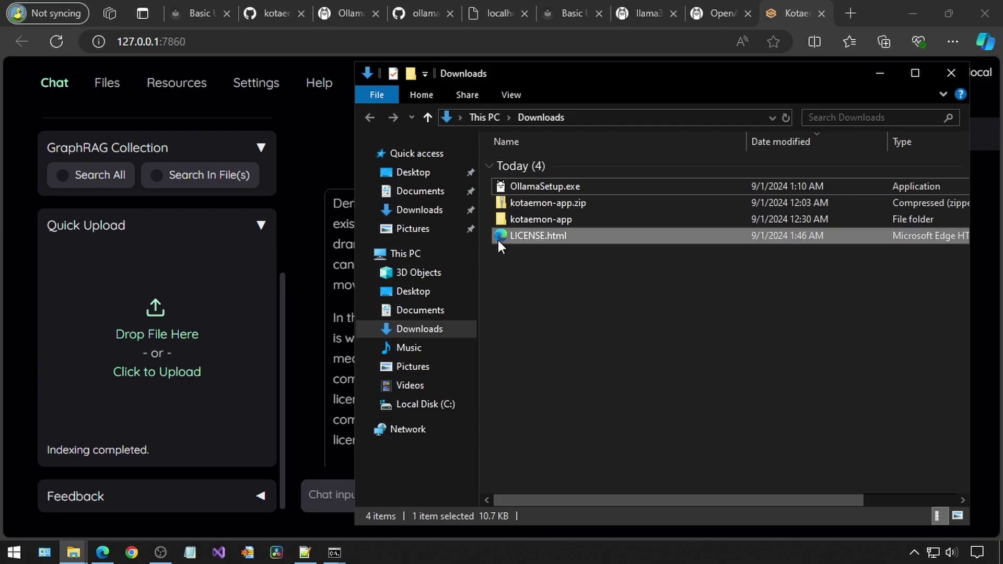
Upload the edited LICENSE.html, resend the copied Derivative Works question, and open the Files page
left_click_drag(497, 241, 124, 346)
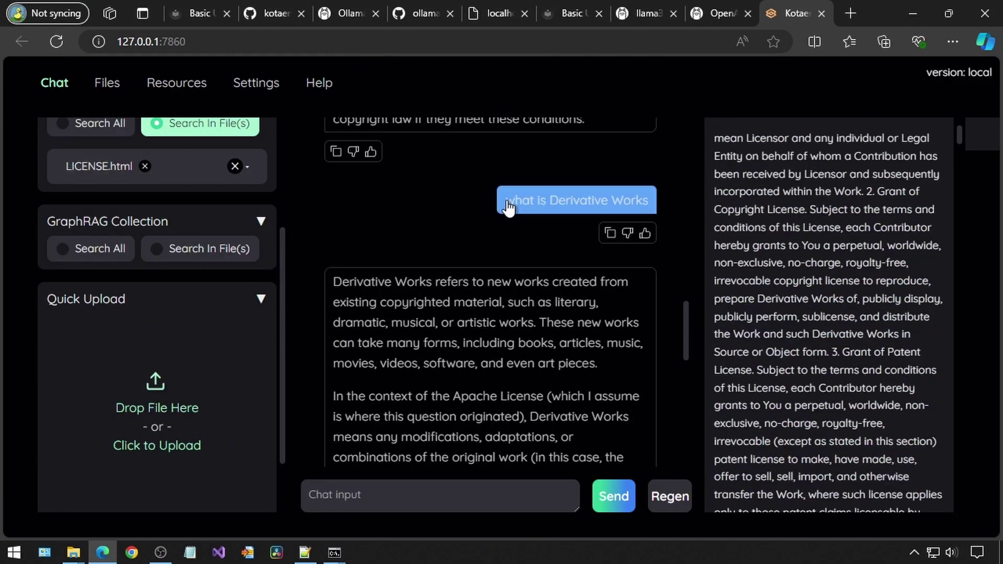
left_click_drag(505, 200, 650, 213)
key("ctrl+c")
left_click(400, 494)
key("ctrl+v")
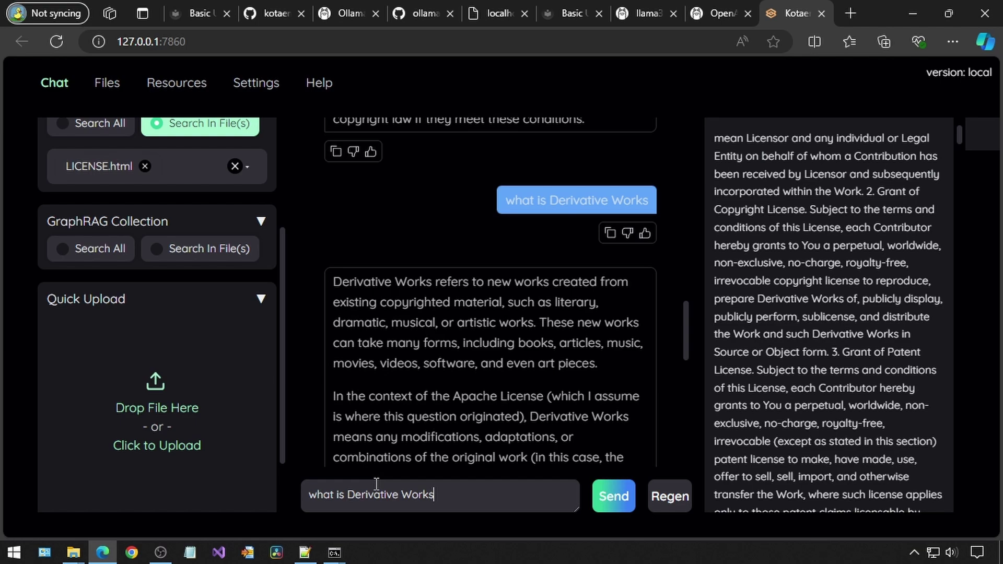
key("Return")
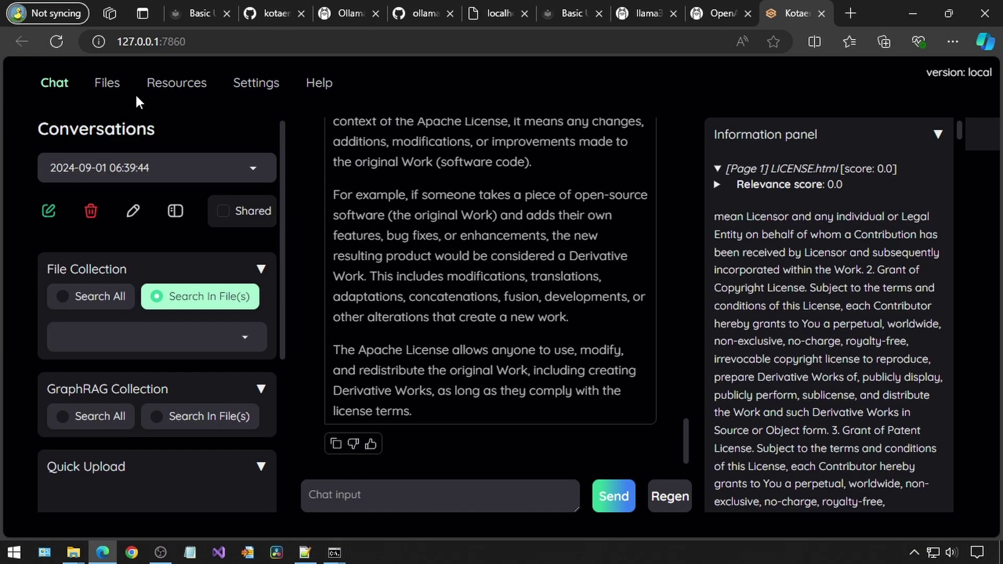
left_click(107, 83)
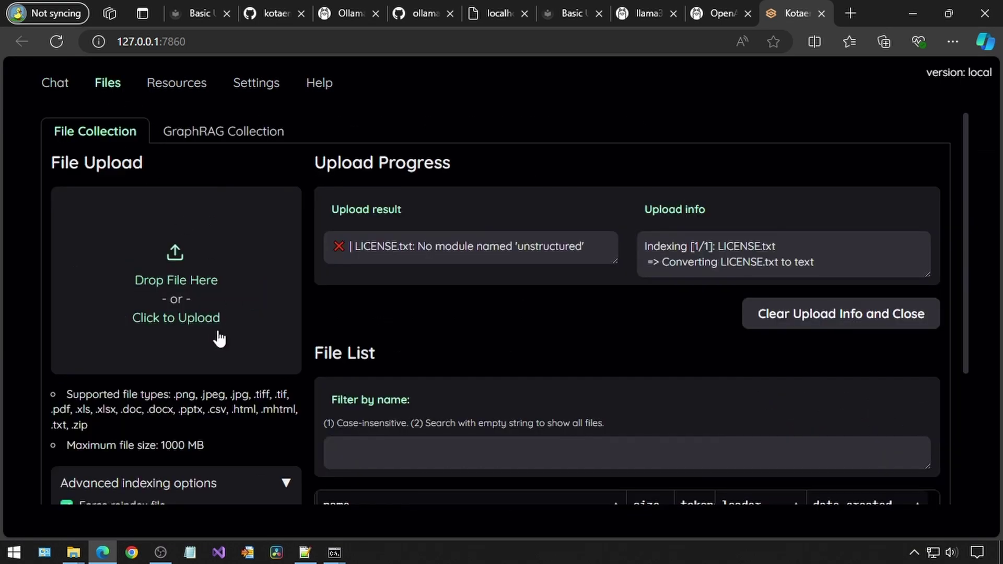
Delete both LICENSE.txt and LICENSE.html from the file collection
scroll(231, 321, "down", 3)
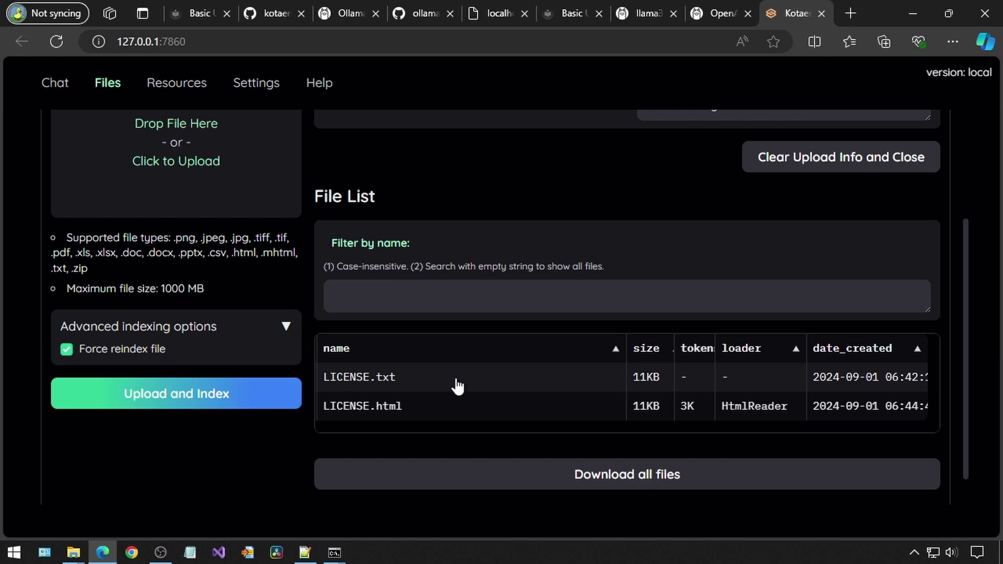
left_click(438, 386)
scroll(757, 403, "down", 2)
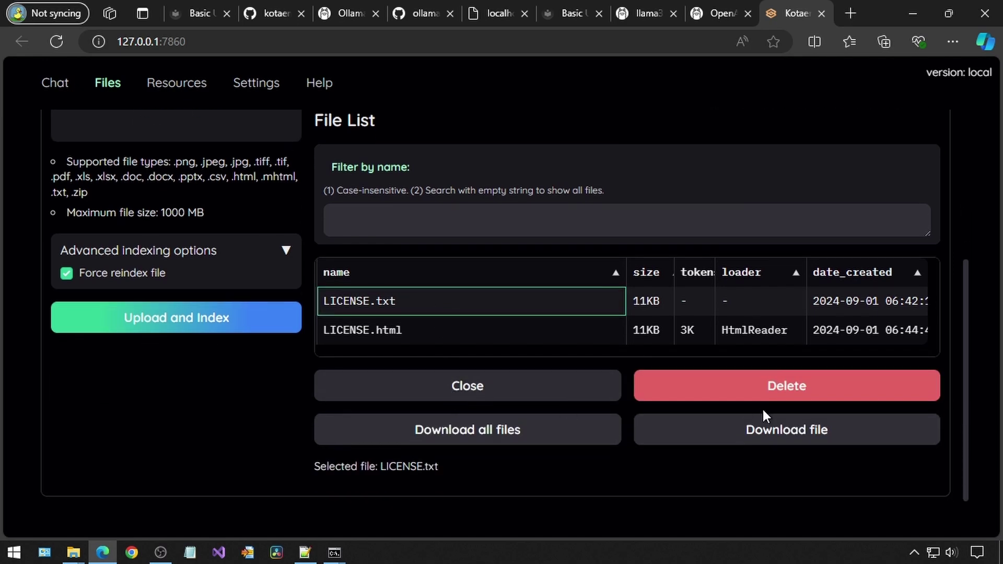
left_click(756, 389)
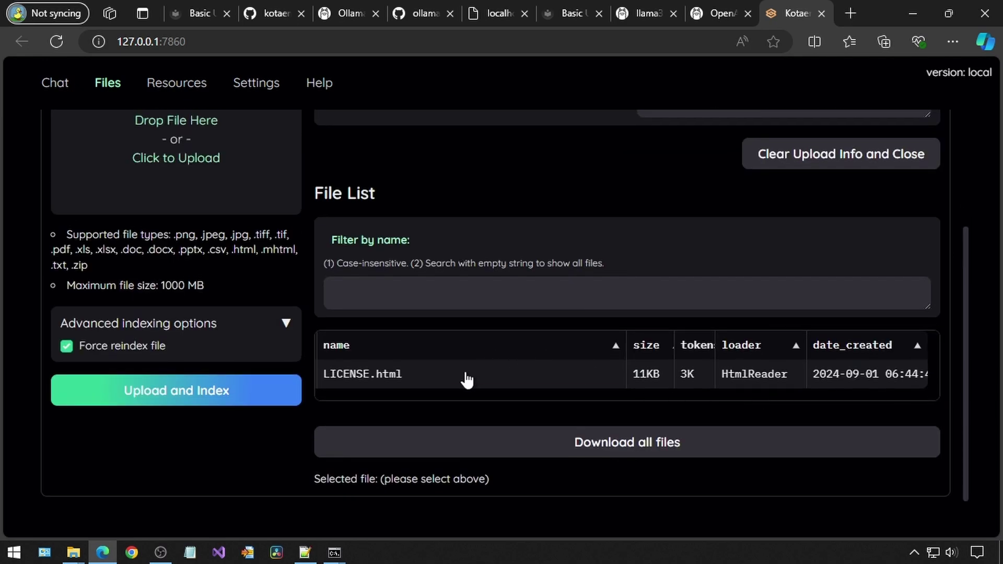
left_click(467, 380)
left_click(727, 452)
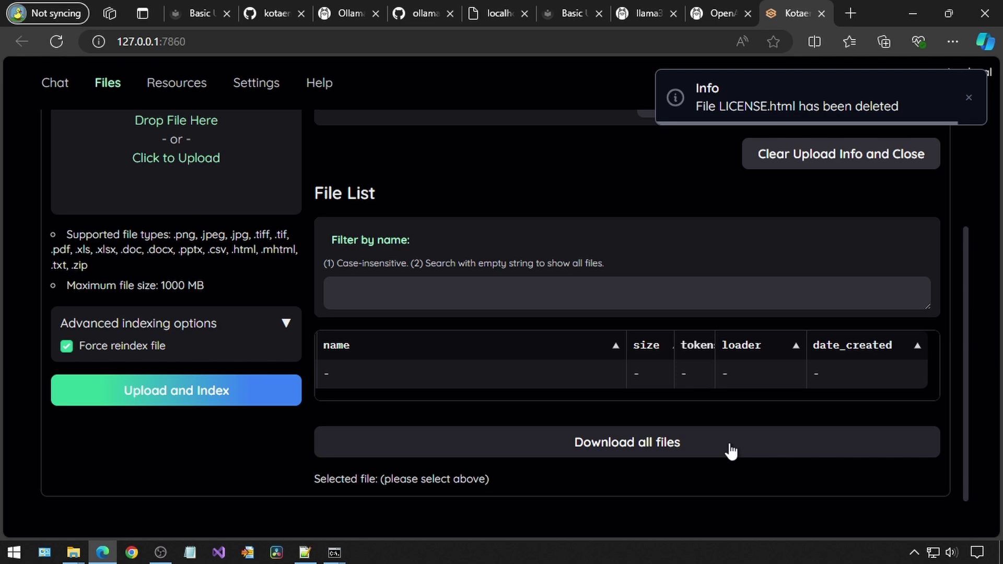
scroll(595, 360, "up", 3)
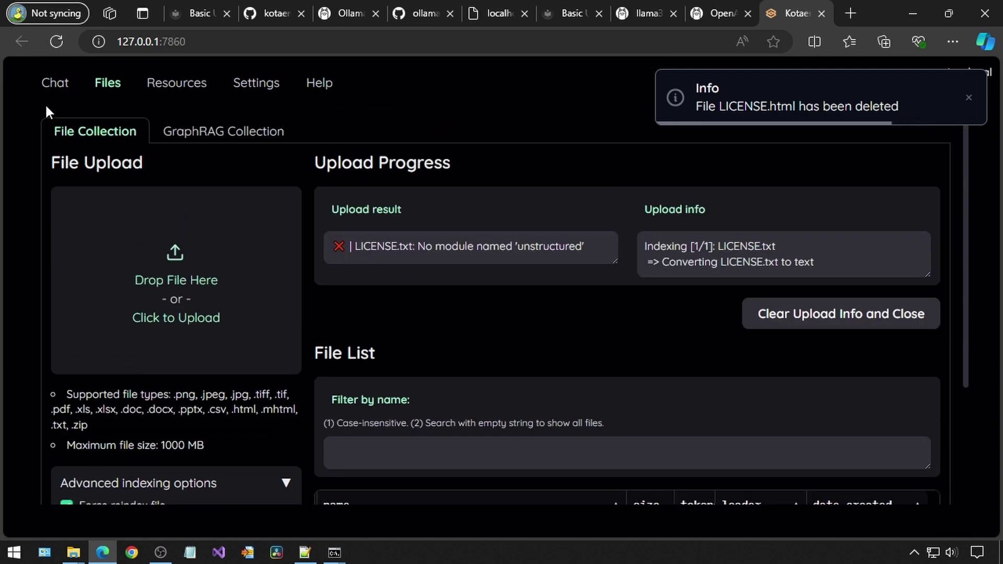
Upload and index the edited LICENSE.html from Downloads into 3 chunks, then return to Chat
mouse_move(69, 550)
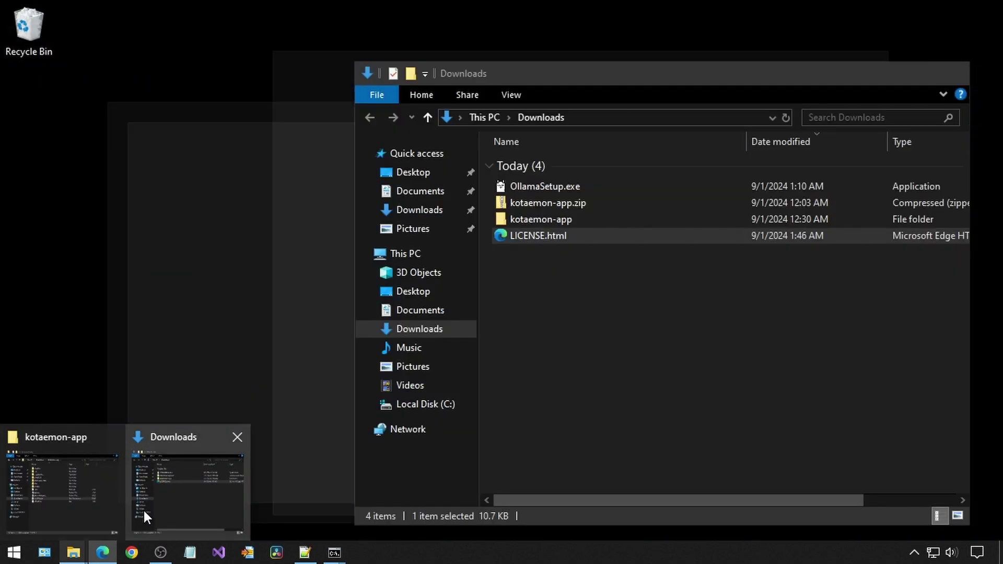
left_click(143, 509)
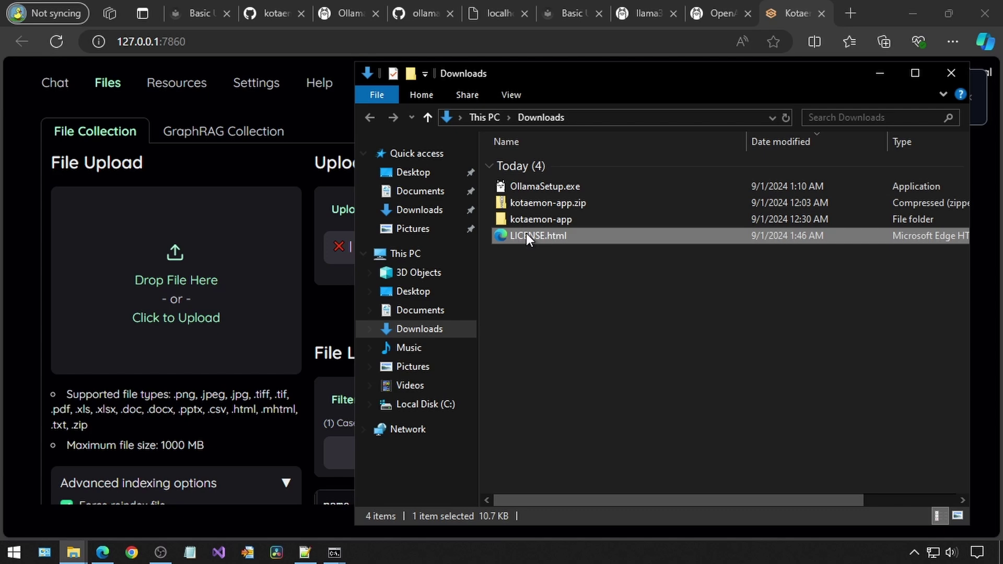
left_click_drag(526, 232, 220, 309)
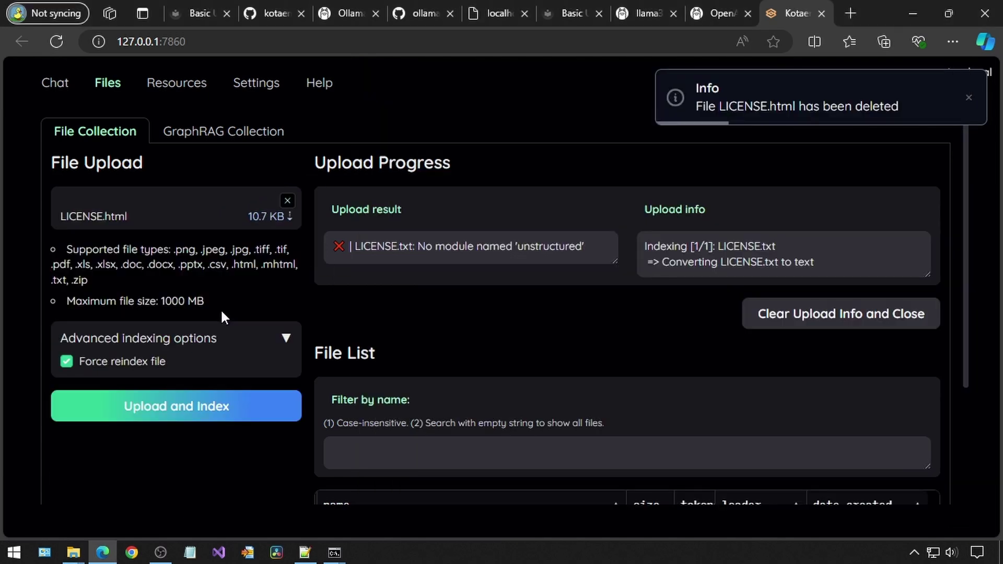
left_click(186, 403)
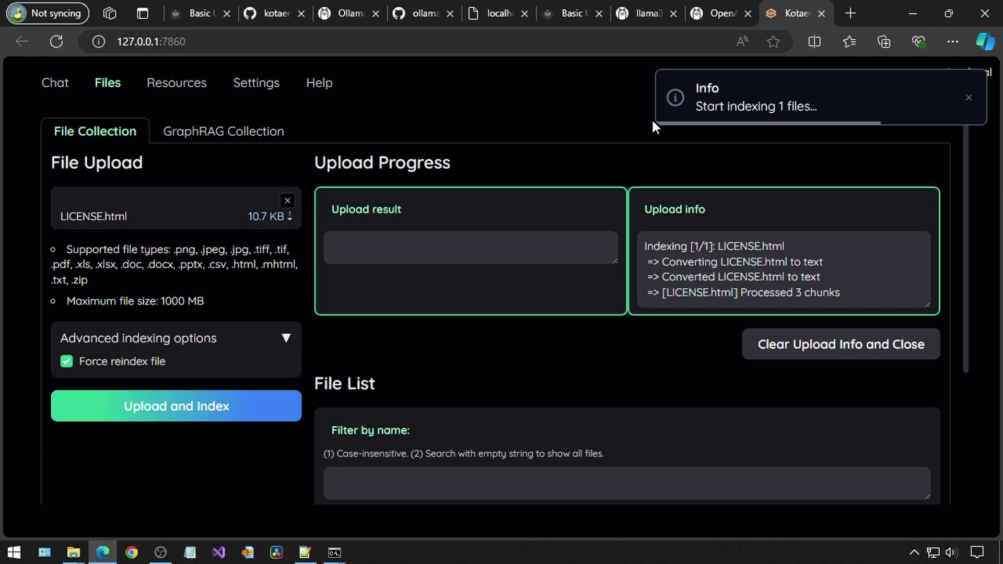
left_click(55, 83)
scroll(486, 292, "up", 4)
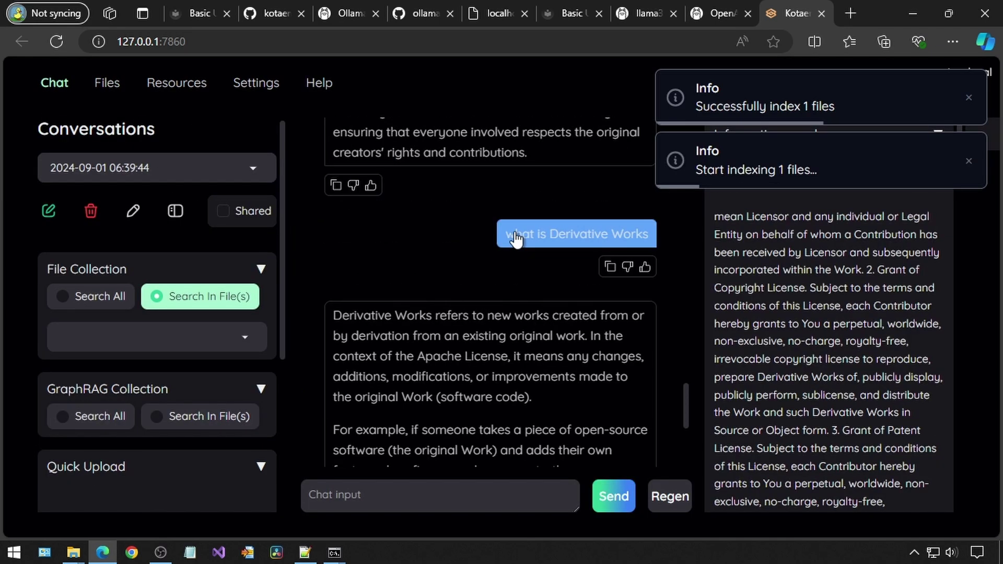
left_click_drag(516, 239, 643, 233)
left_click(437, 489)
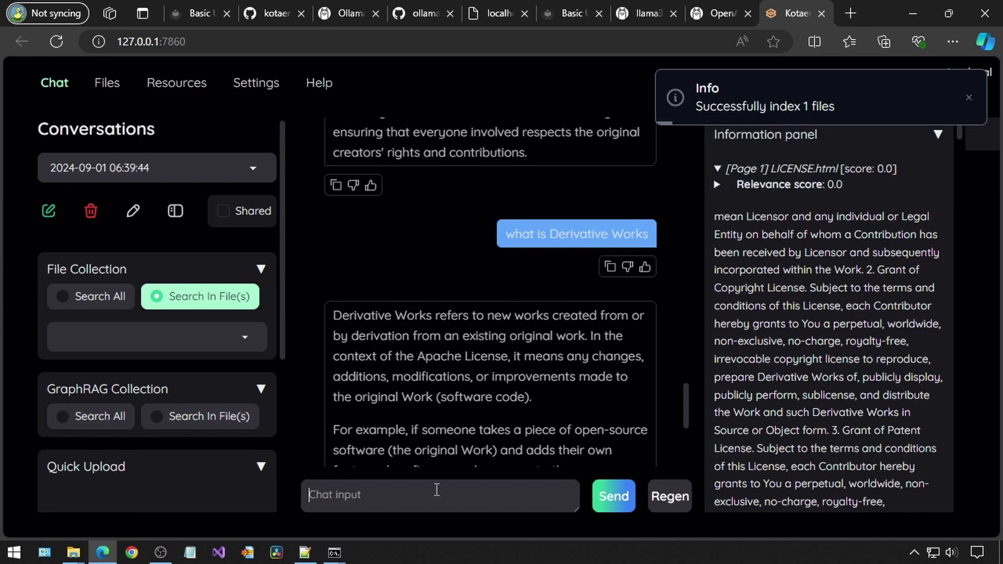
key("ctrl+v")
left_click(612, 496)
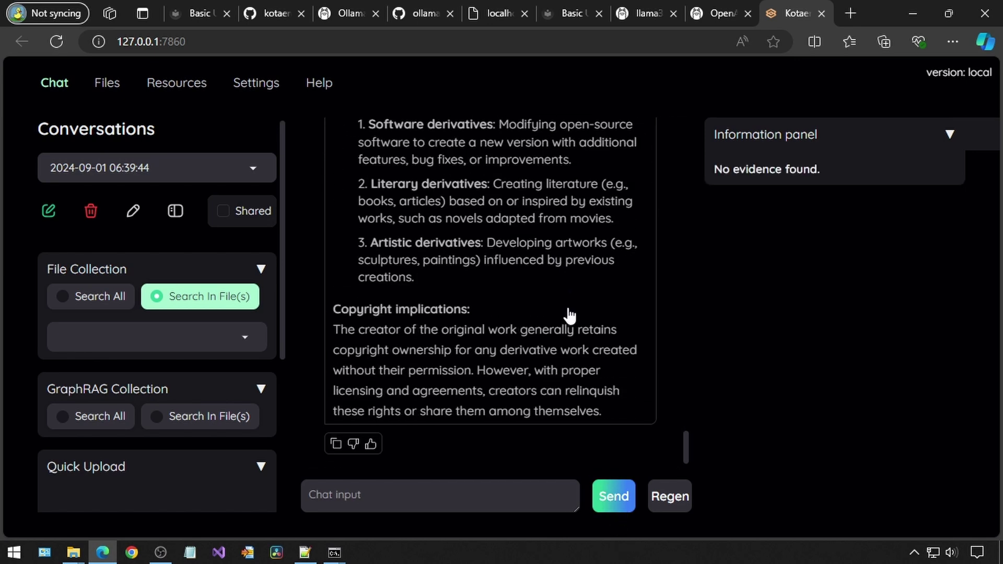
scroll(569, 315, "up", 10)
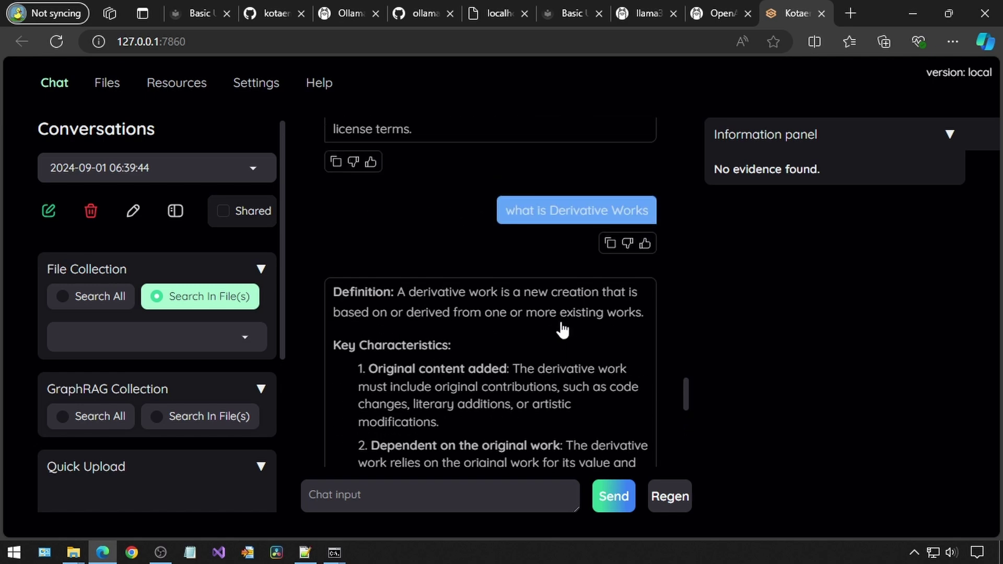
Upload LICENSE.html from Downloads via Quick Upload and resend 'what is Derivative Works'
scroll(555, 313, "down", 10)
scroll(157, 366, "down", 5)
mouse_move(73, 552)
left_click(201, 483)
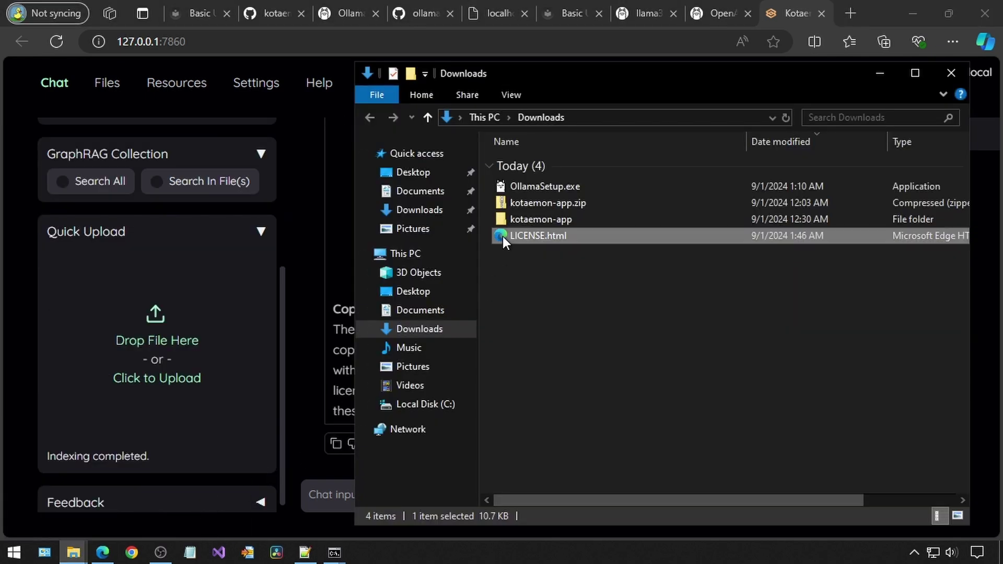
left_click_drag(502, 236, 143, 341)
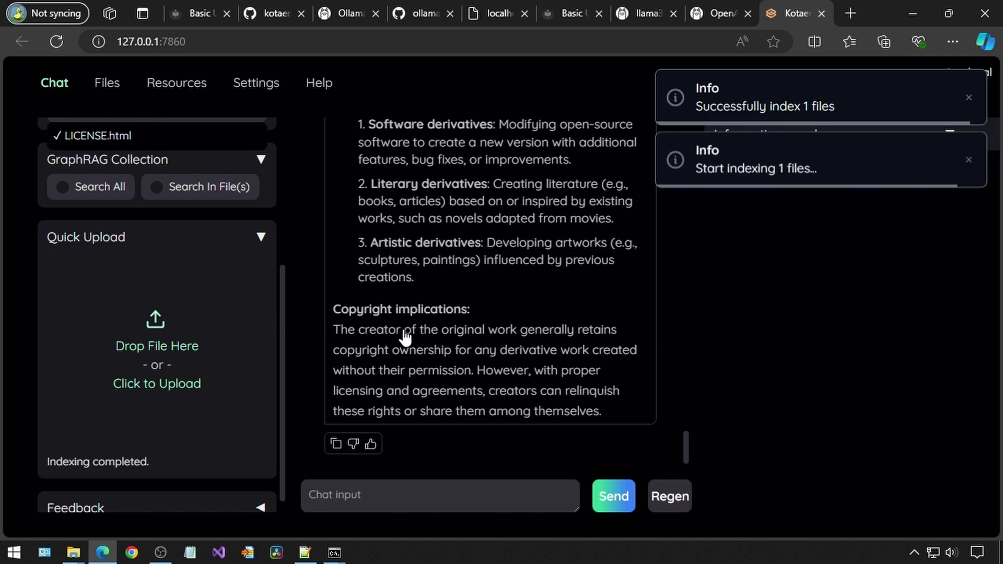
scroll(457, 361, "up", 5)
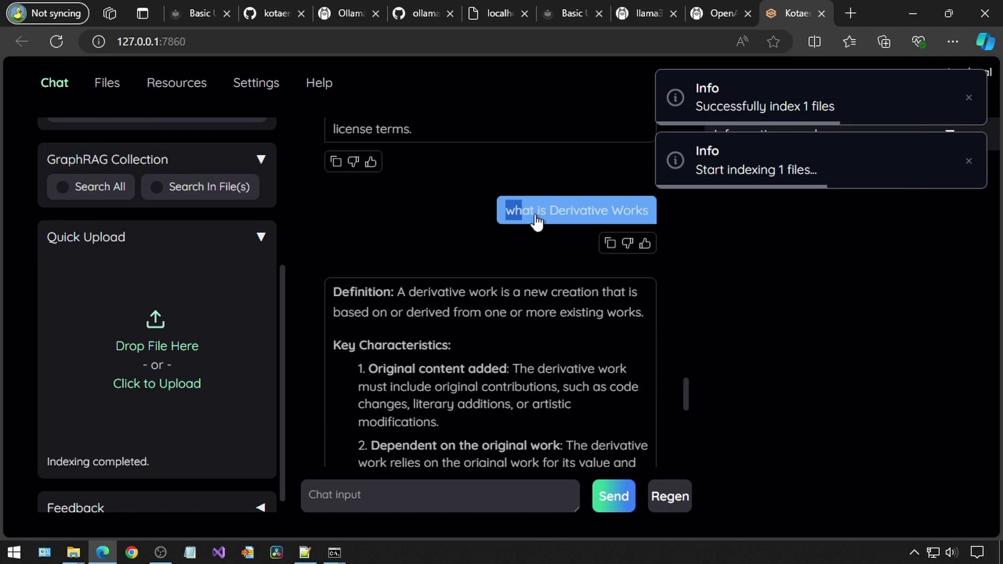
left_click_drag(504, 210, 418, 494)
left_click(610, 502)
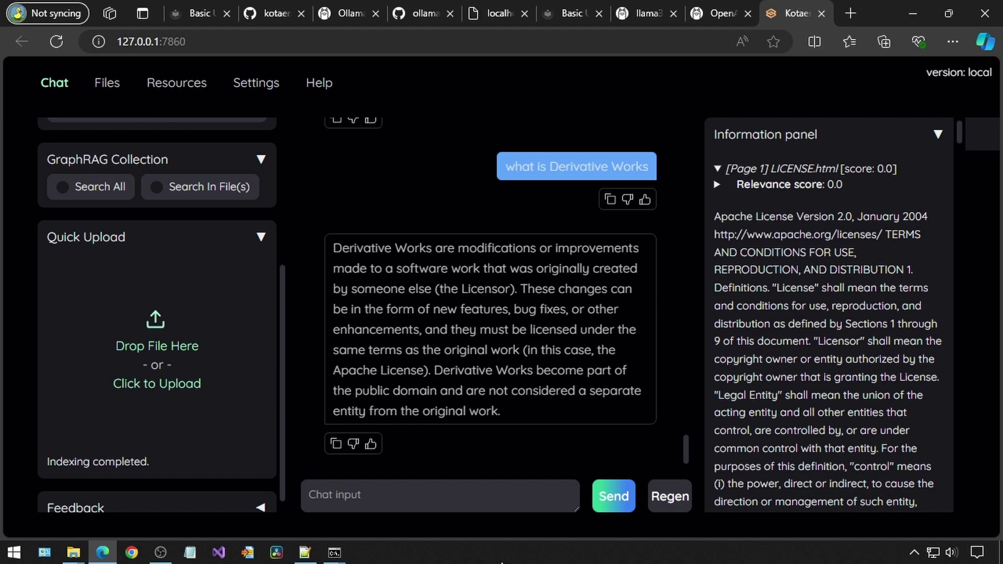
Search the Kotaemon page for the derivative works evidence that defines them as ducks
left_click(312, 546)
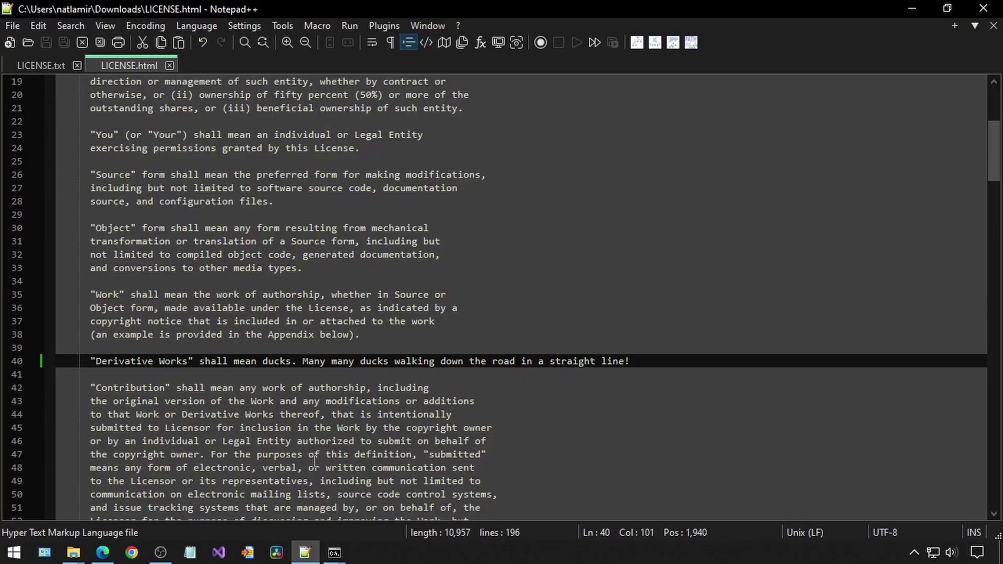
key("alt+Tab")
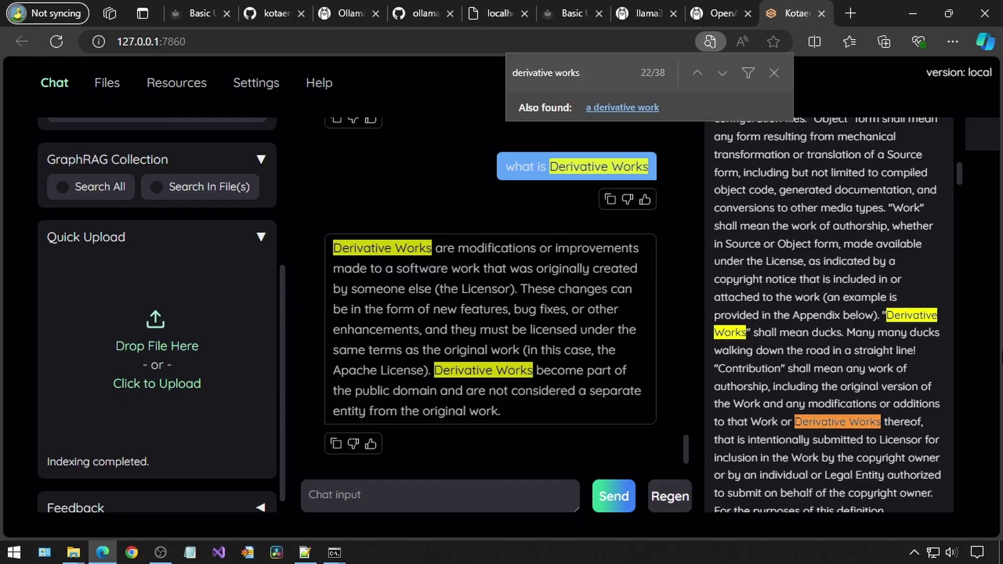
scroll(909, 346, "down", 10)
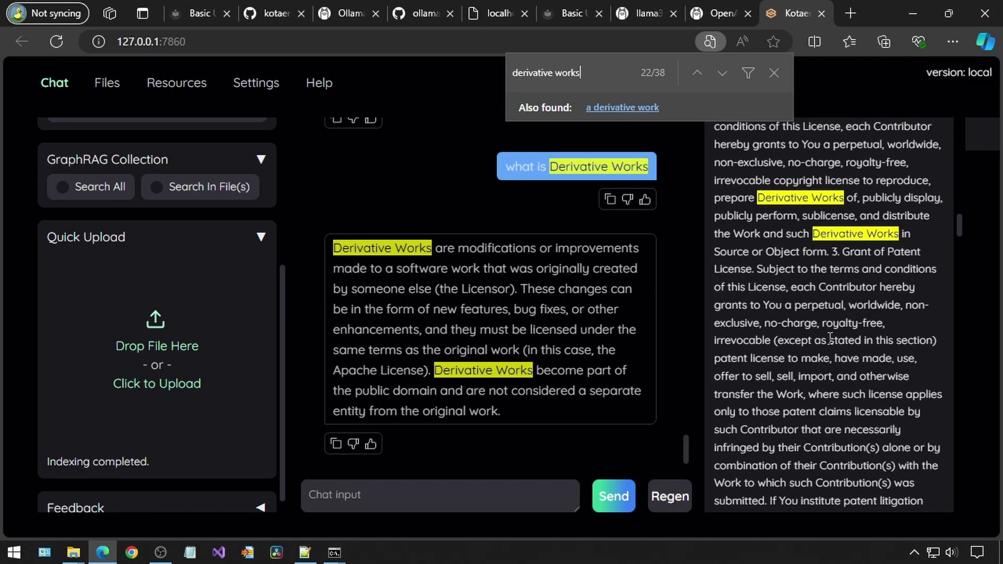
scroll(873, 319, "down", 15)
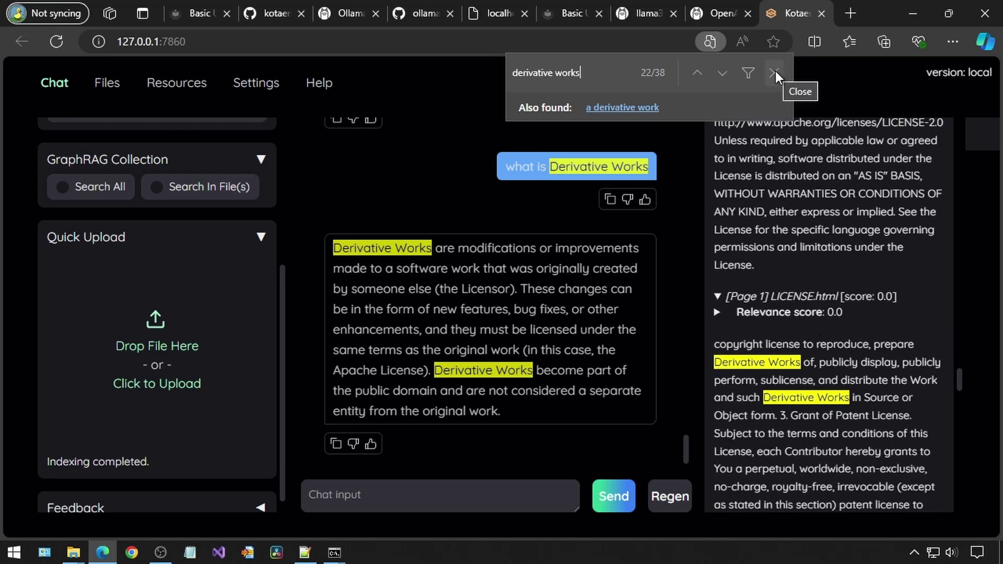
key("ctrl+f")
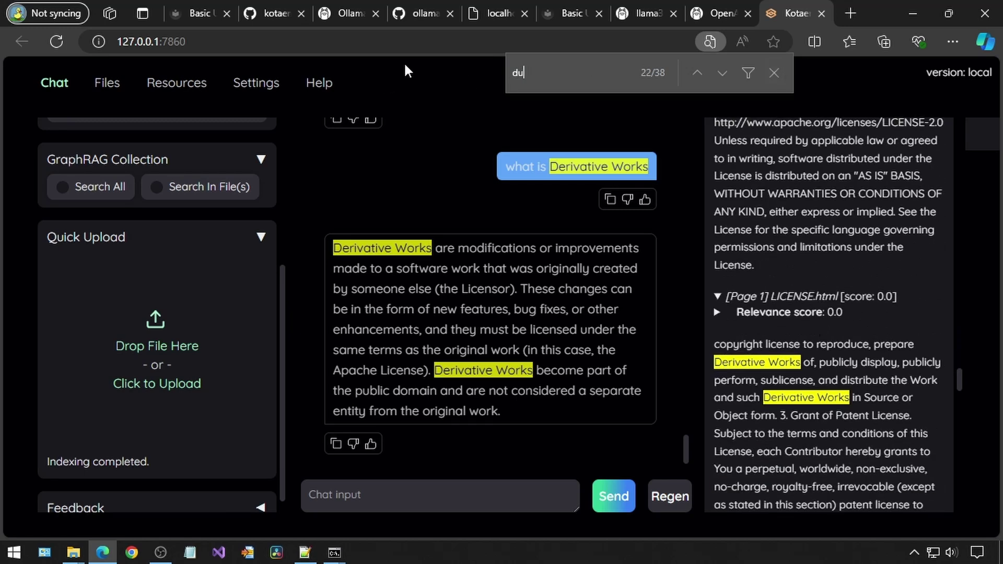
Ask the chat what 'Many many ducks' could mean, pasting the phrase into the question
key("Escape")
left_click(427, 496)
type("if i say")
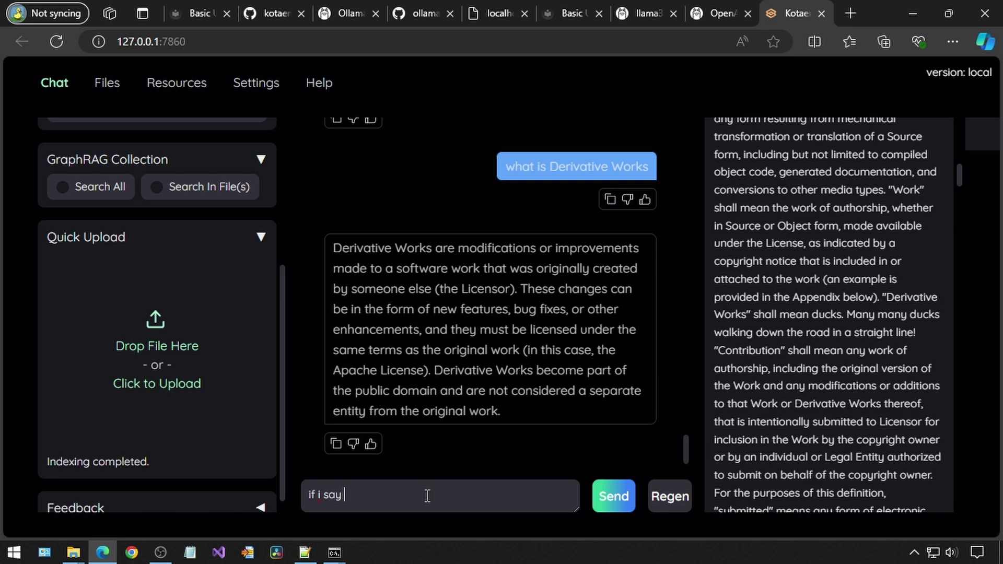
type("Many many ducks")
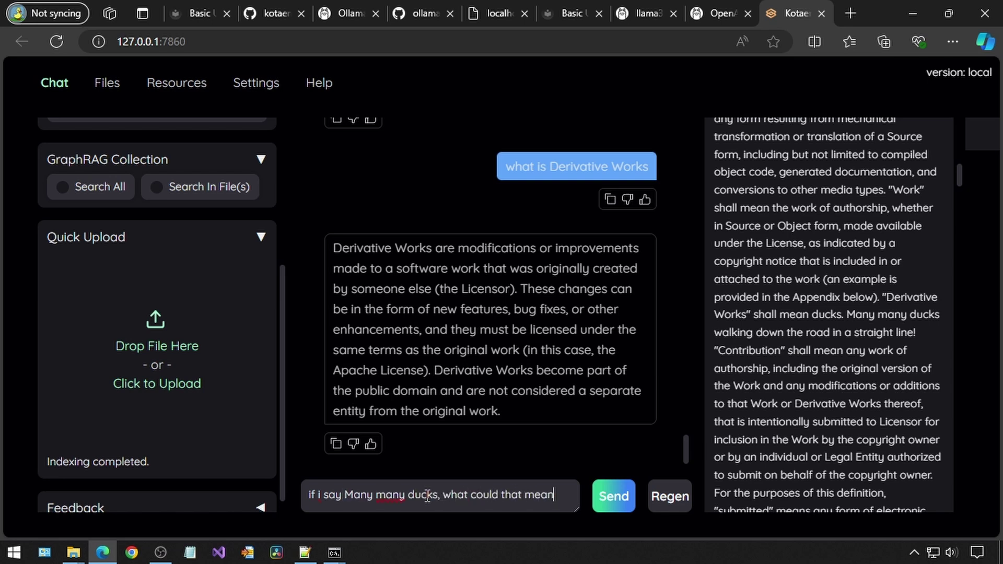
key("Return")
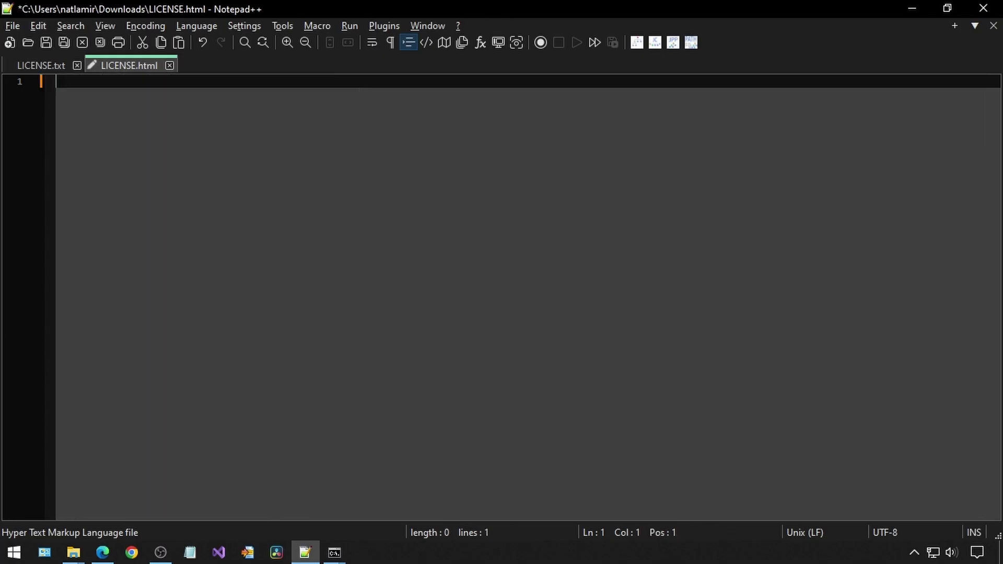
Write the three duck and goose sentences, including '10 ducks, and 3 goose', and save LICENSE.html
type("Ducks walk do")
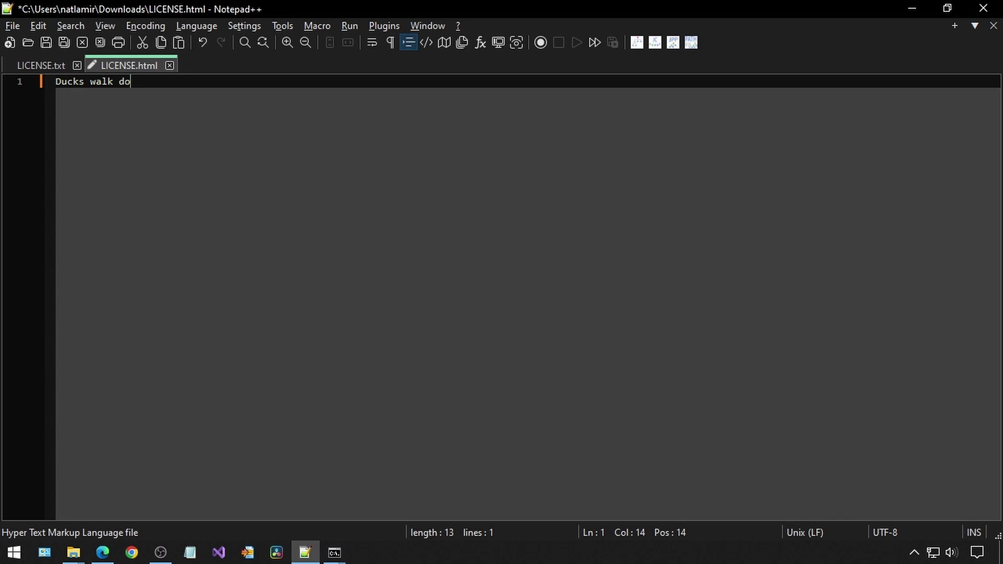
type("wn the road in a straight line.")
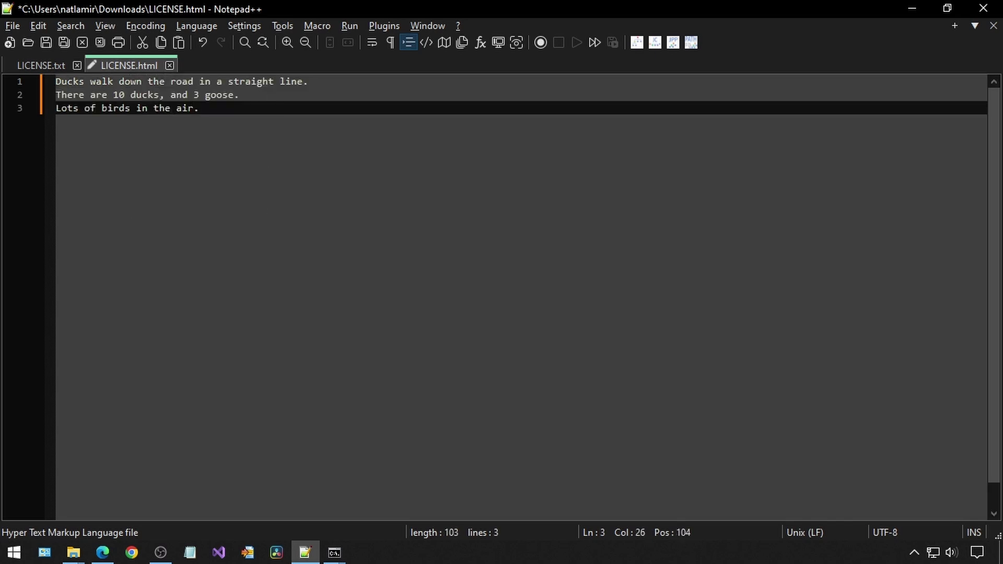
key("ctrl+s")
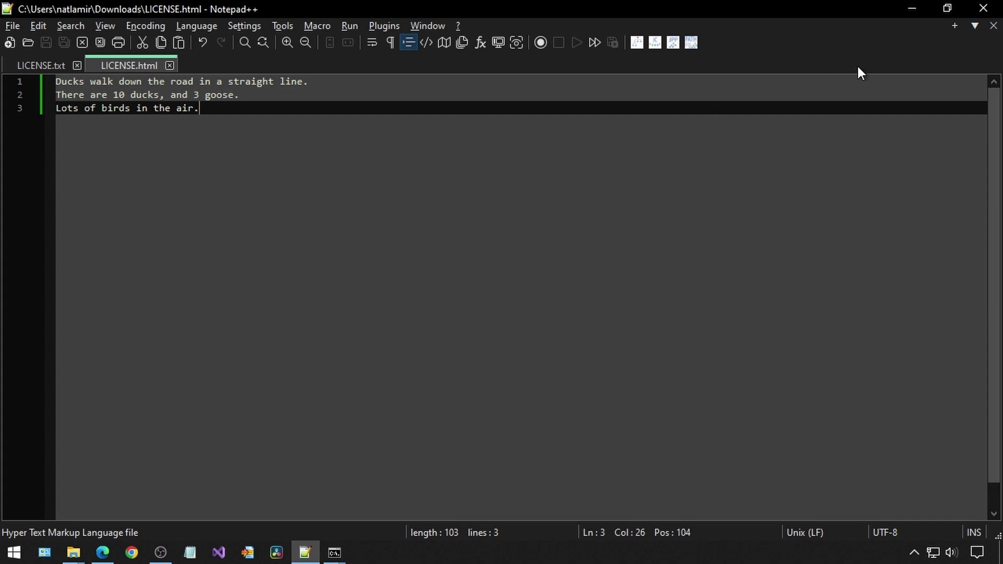
Delete the old indexed LICENSE.html on the Files page and return to Chat
left_click(911, 9)
left_click(107, 83)
scroll(338, 306, "down", 4)
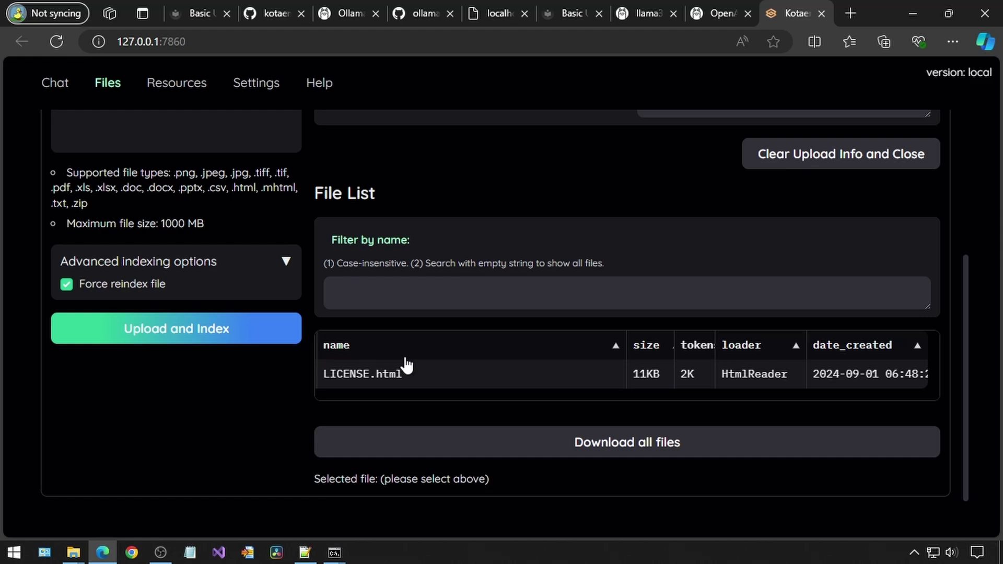
left_click(408, 365)
left_click(714, 450)
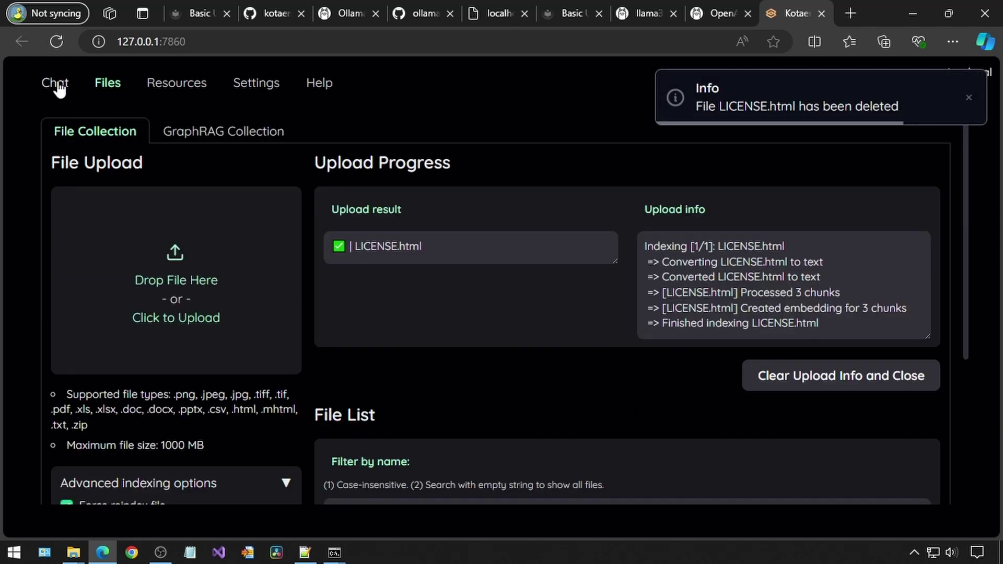
left_click(55, 82)
Upload the rewritten LICENSE.html from Downloads and ask 'how many animals are there?'
left_click(74, 553)
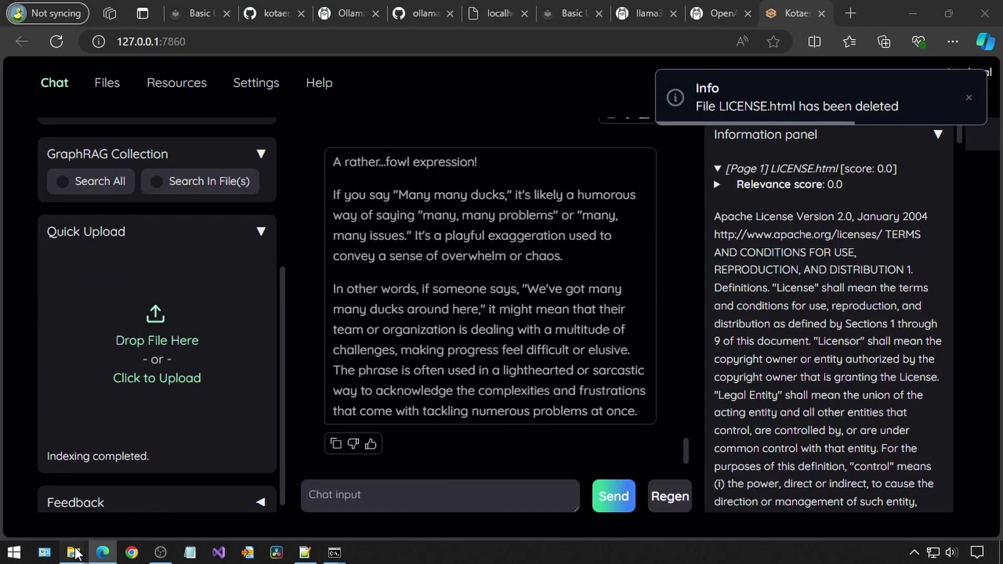
left_click(199, 473)
left_click_drag(505, 237, 99, 318)
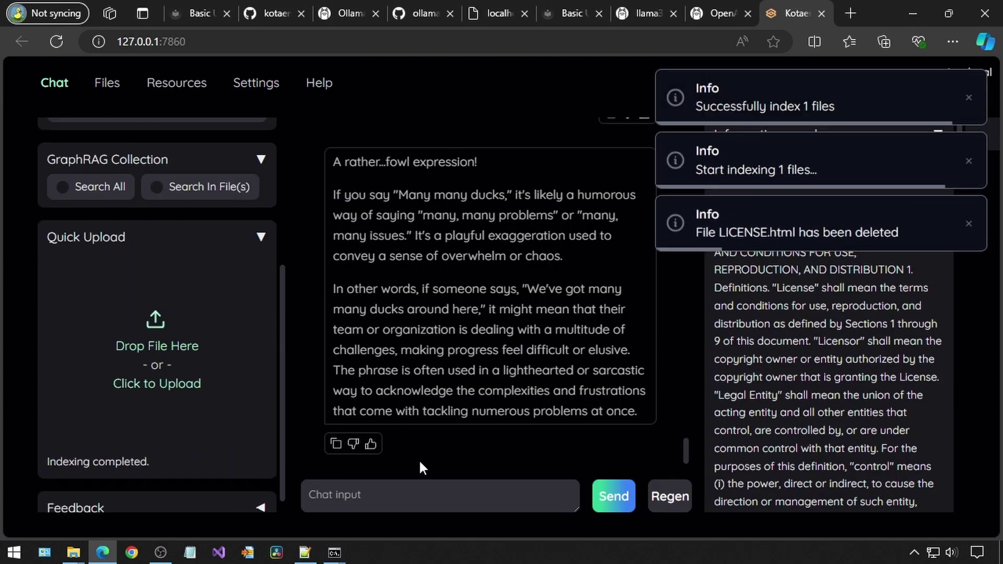
type("how many animals are there?")
key("Return")
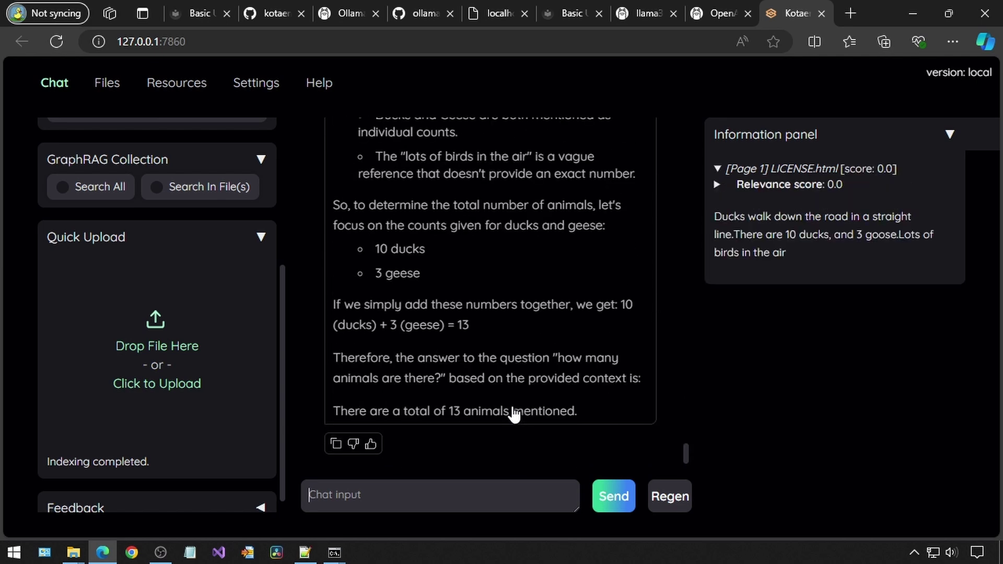
Review the answer, highlighting the birds-in-the-air phrase and the total of 13 animals
scroll(514, 414, "up", 10)
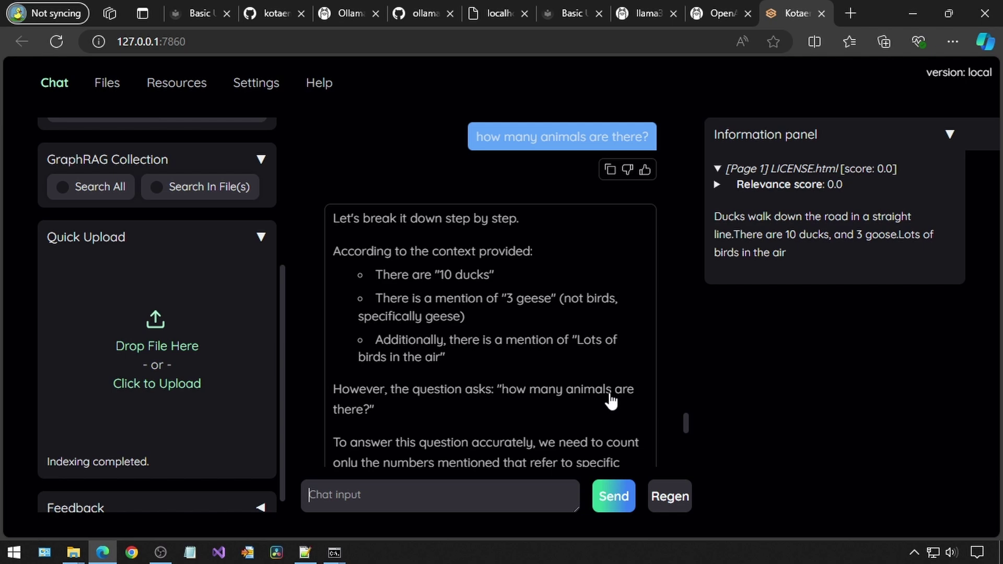
scroll(420, 428, "down", 3)
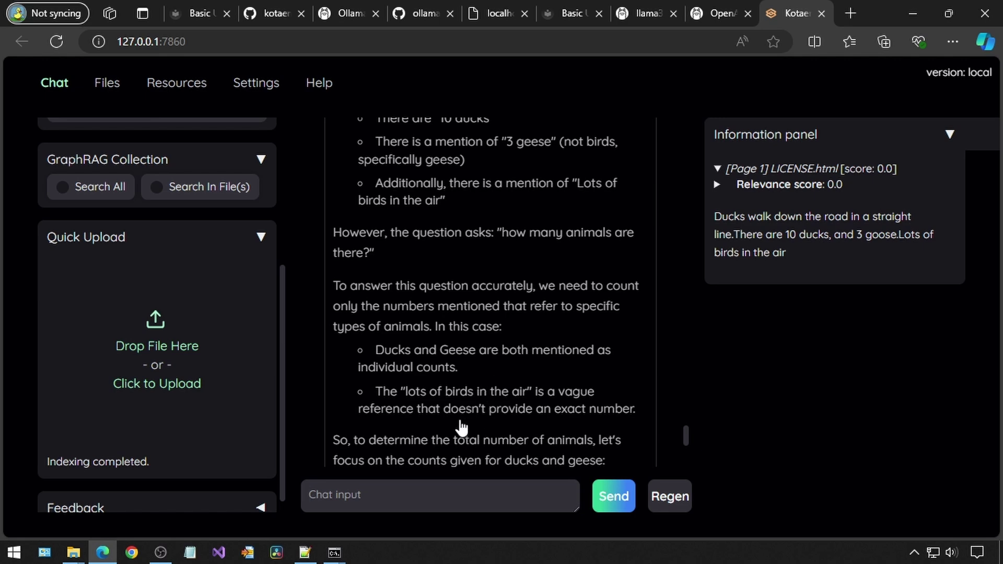
scroll(460, 427, "down", 2)
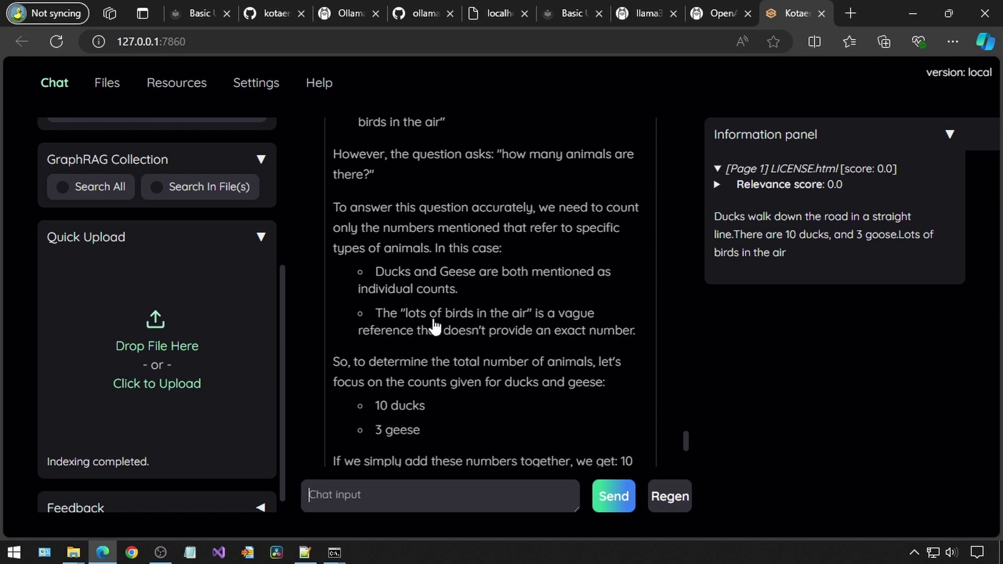
left_click_drag(401, 314, 588, 316)
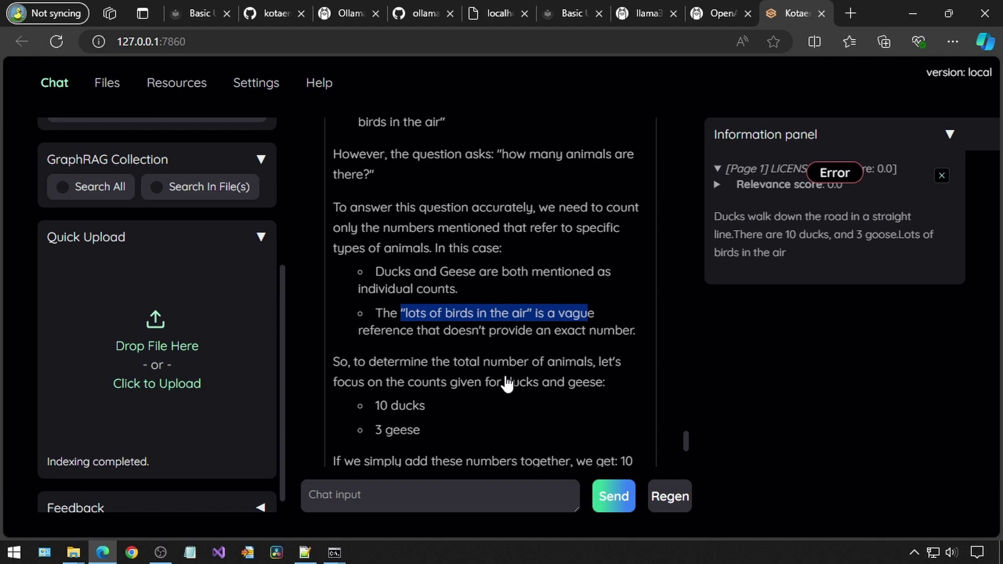
scroll(449, 410, "down", 4)
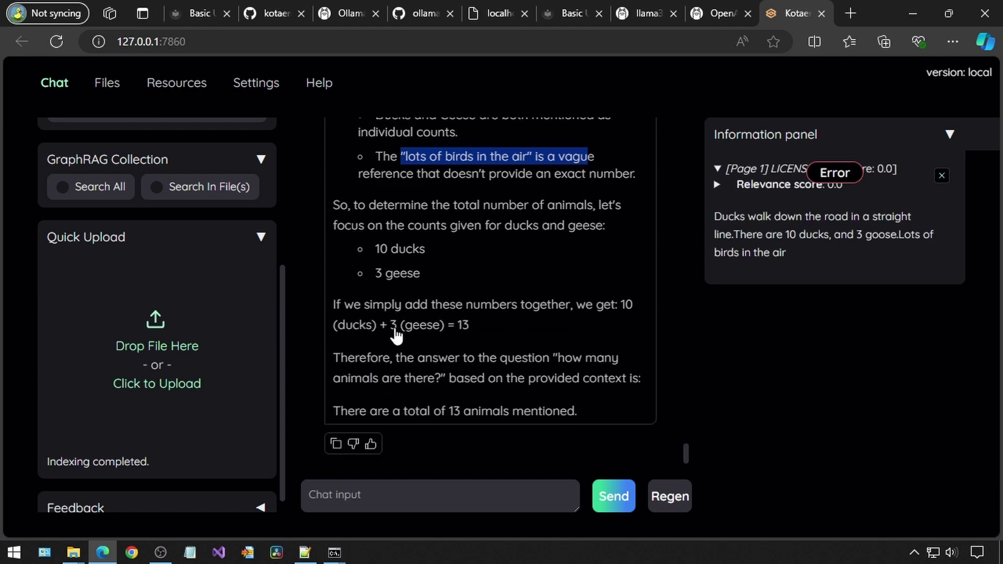
double_click(462, 326)
left_click(472, 365)
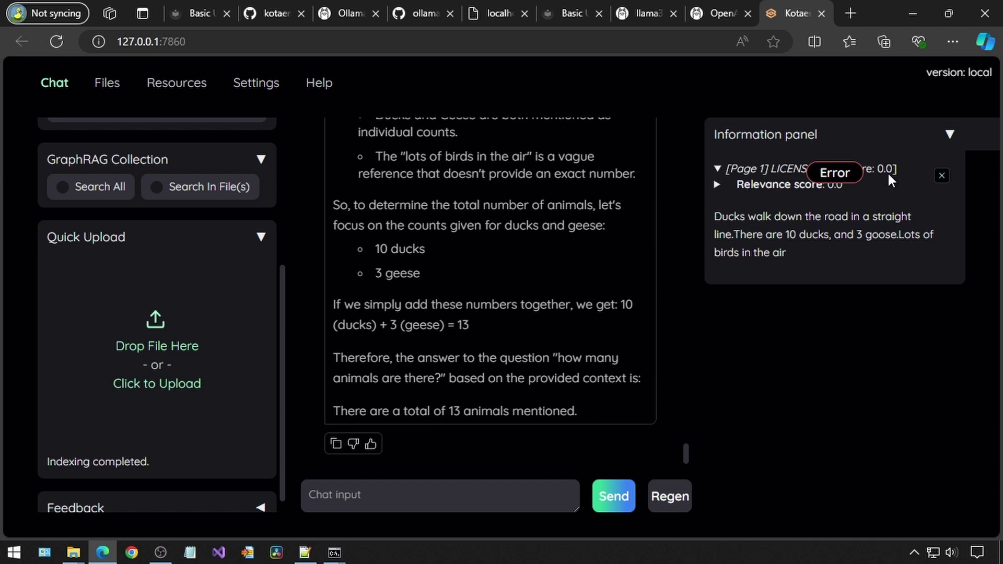
Bring the Kotaemon server console showing the 'IndexError: list index out of range' traceback forward
mouse_move(337, 552)
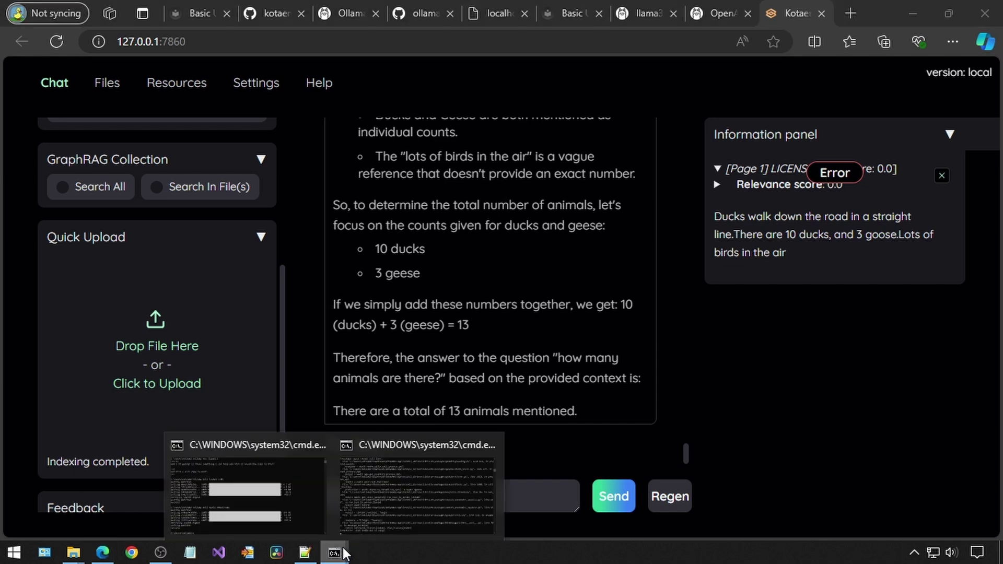
left_click(364, 484)
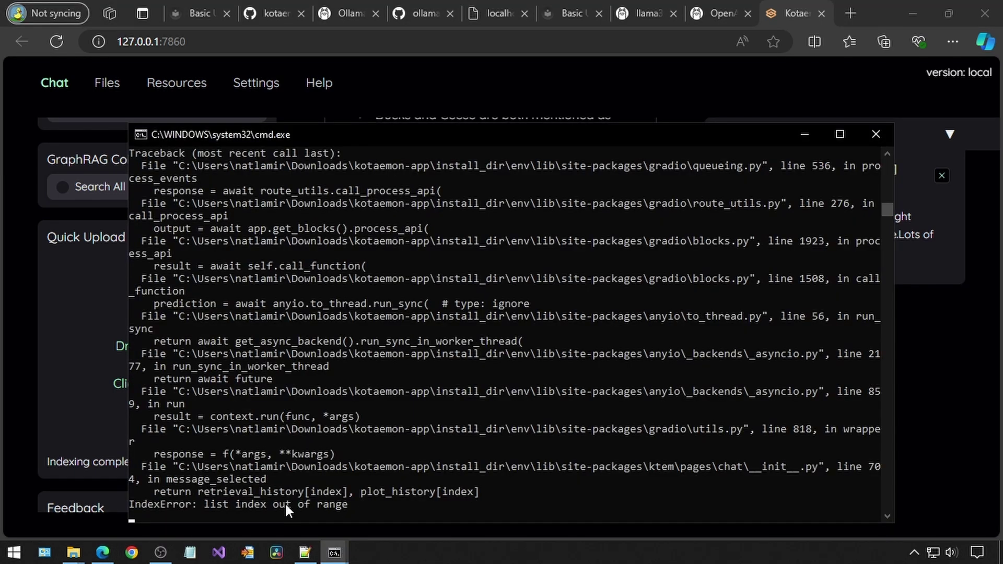